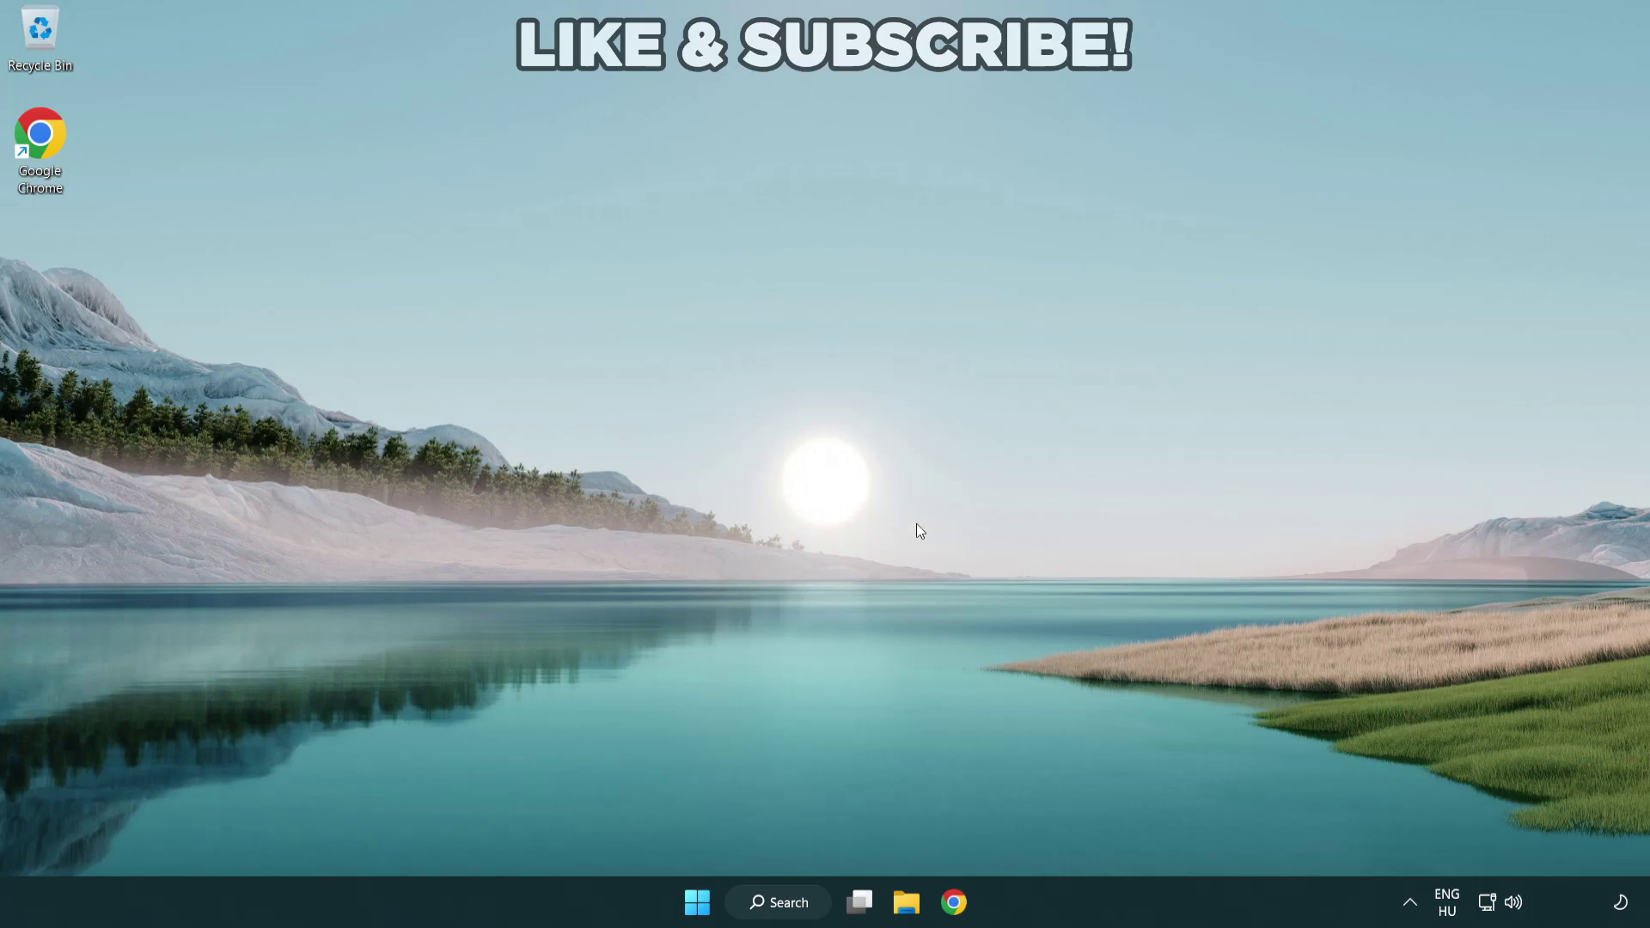
- Switch the Quick Settings sound output from CABLE Input to Speakers (High Definition Audio Device)
click(1513, 902)
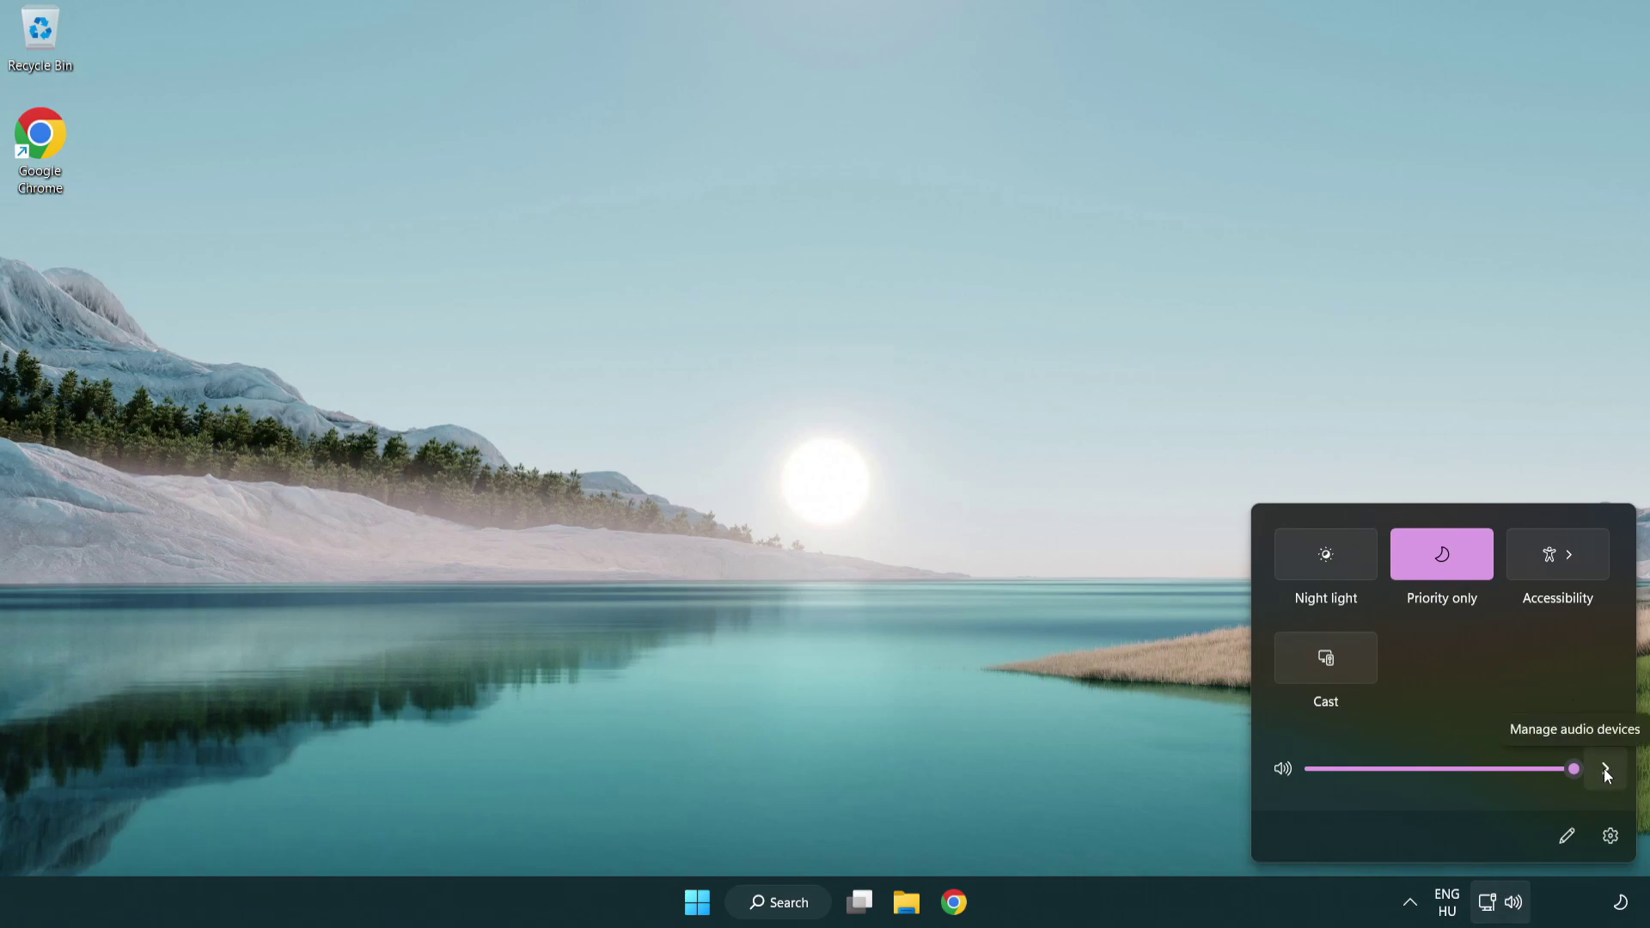
click(1604, 771)
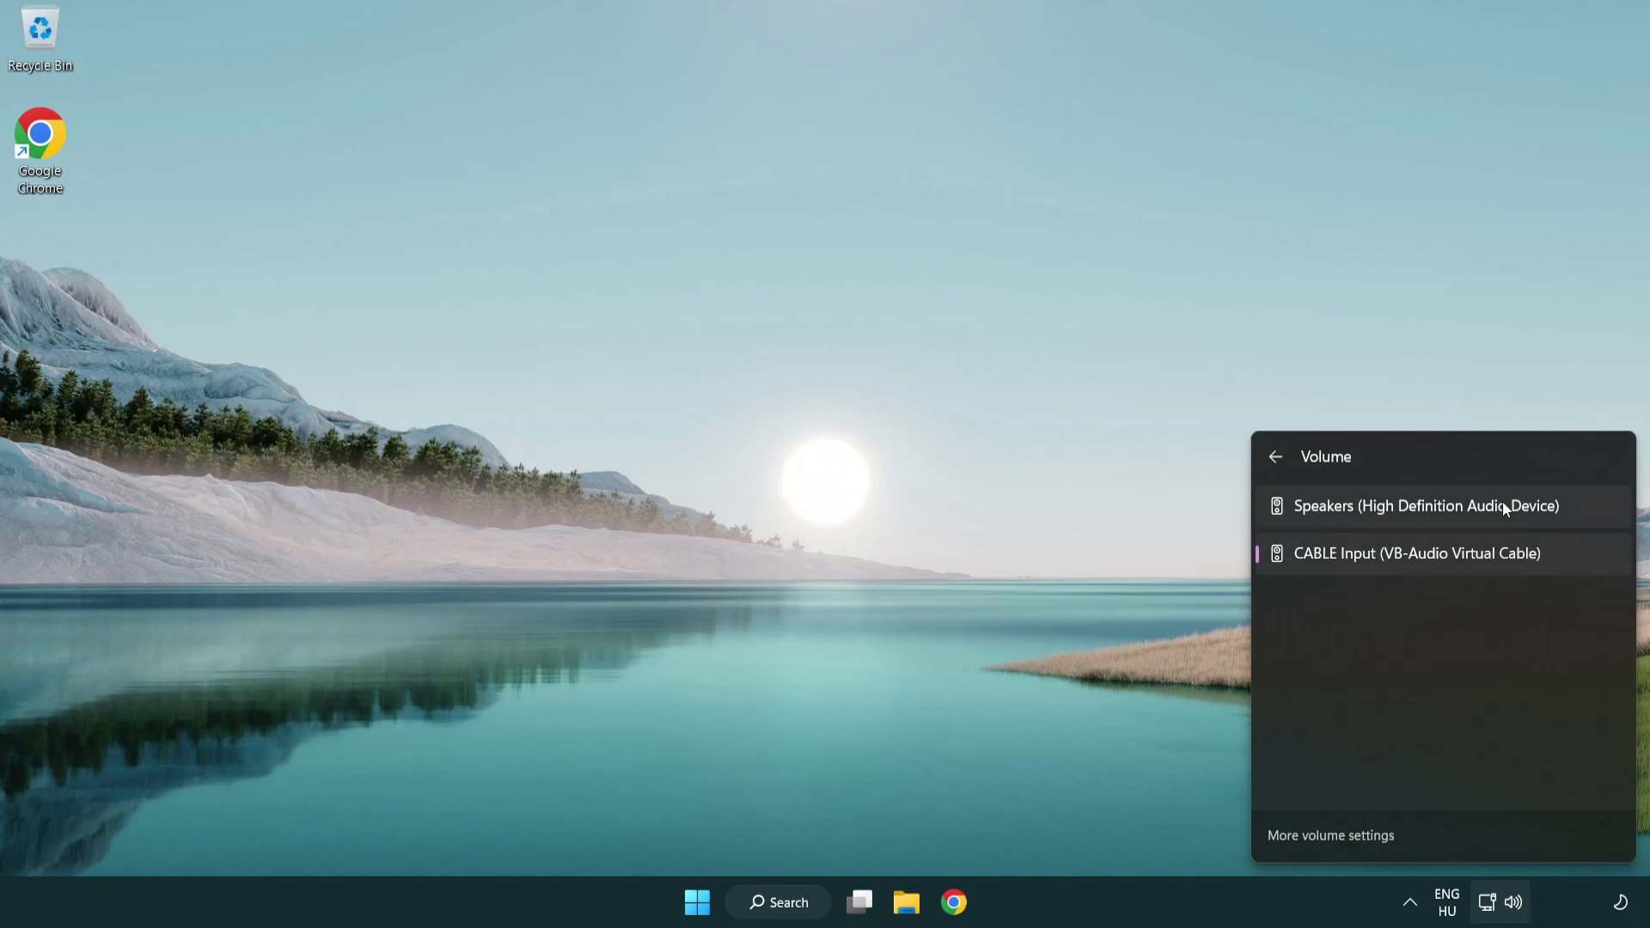
click(1582, 508)
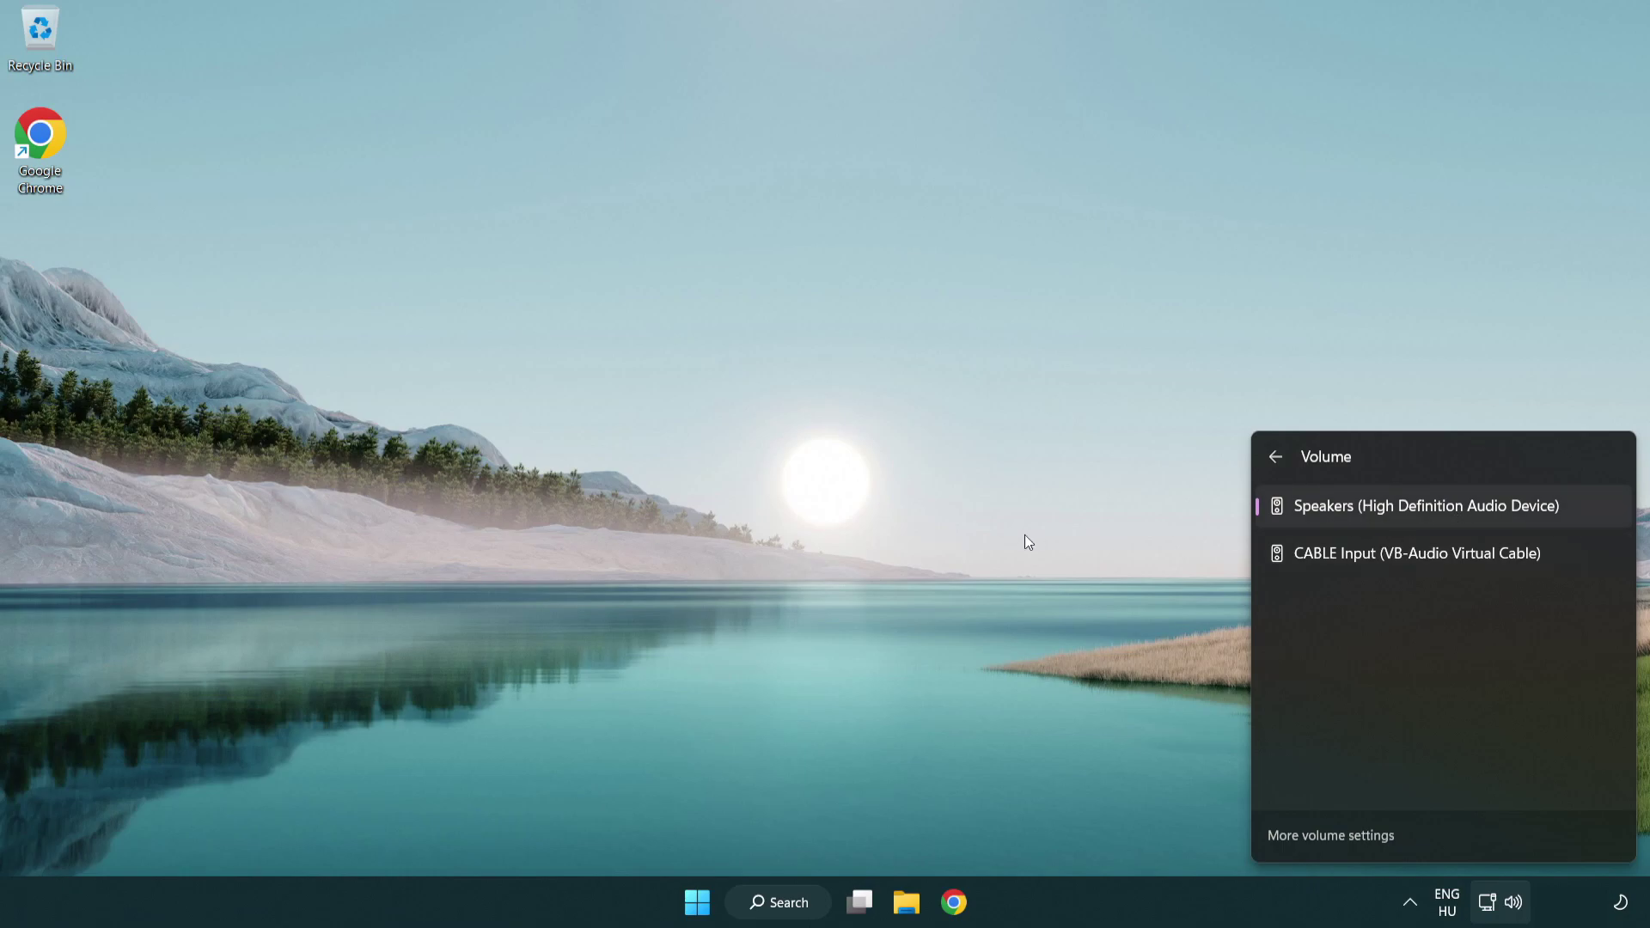
click(867, 492)
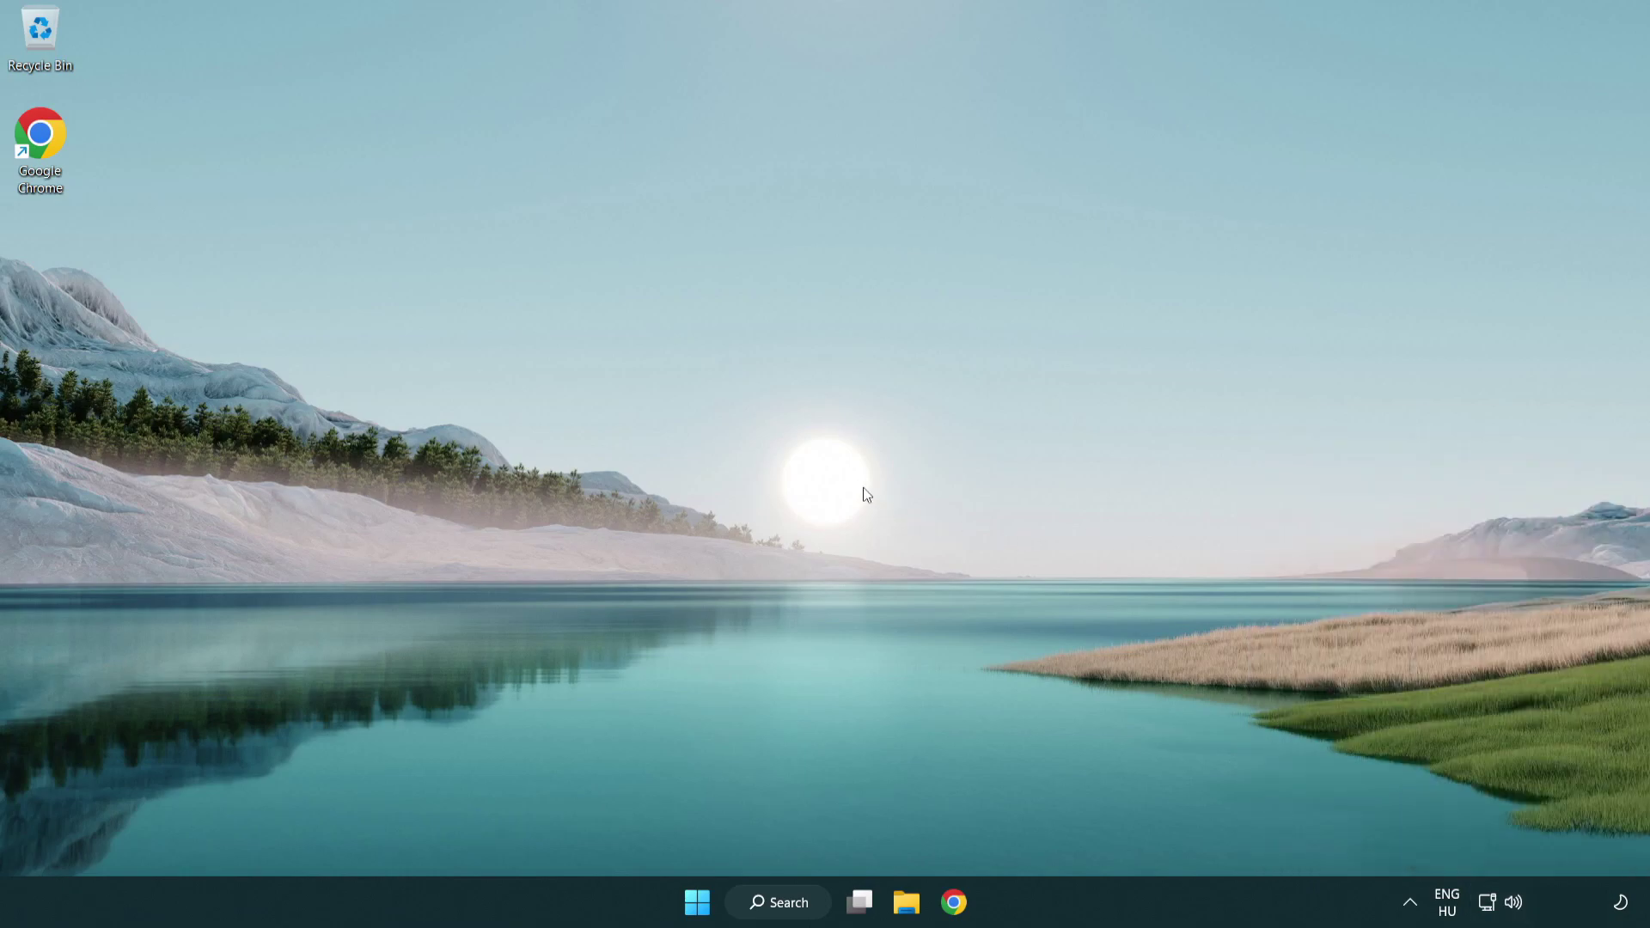
- Reset sound devices and app volumes to recommended defaults from the Volume mixer page
right_click(1516, 908)
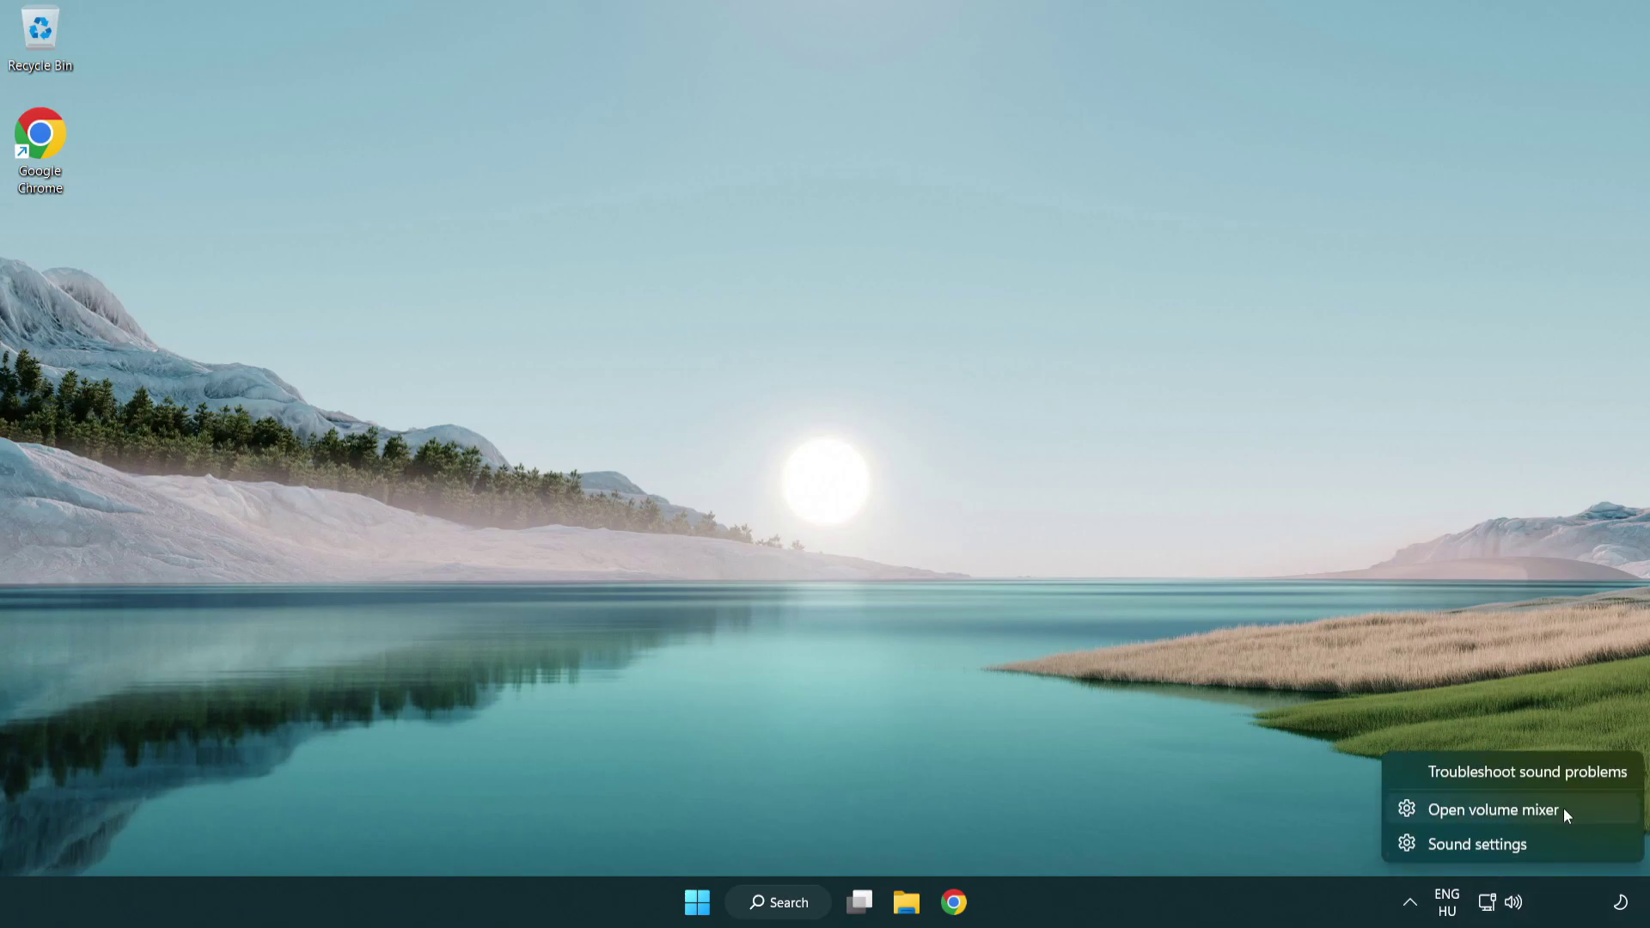
click(1590, 809)
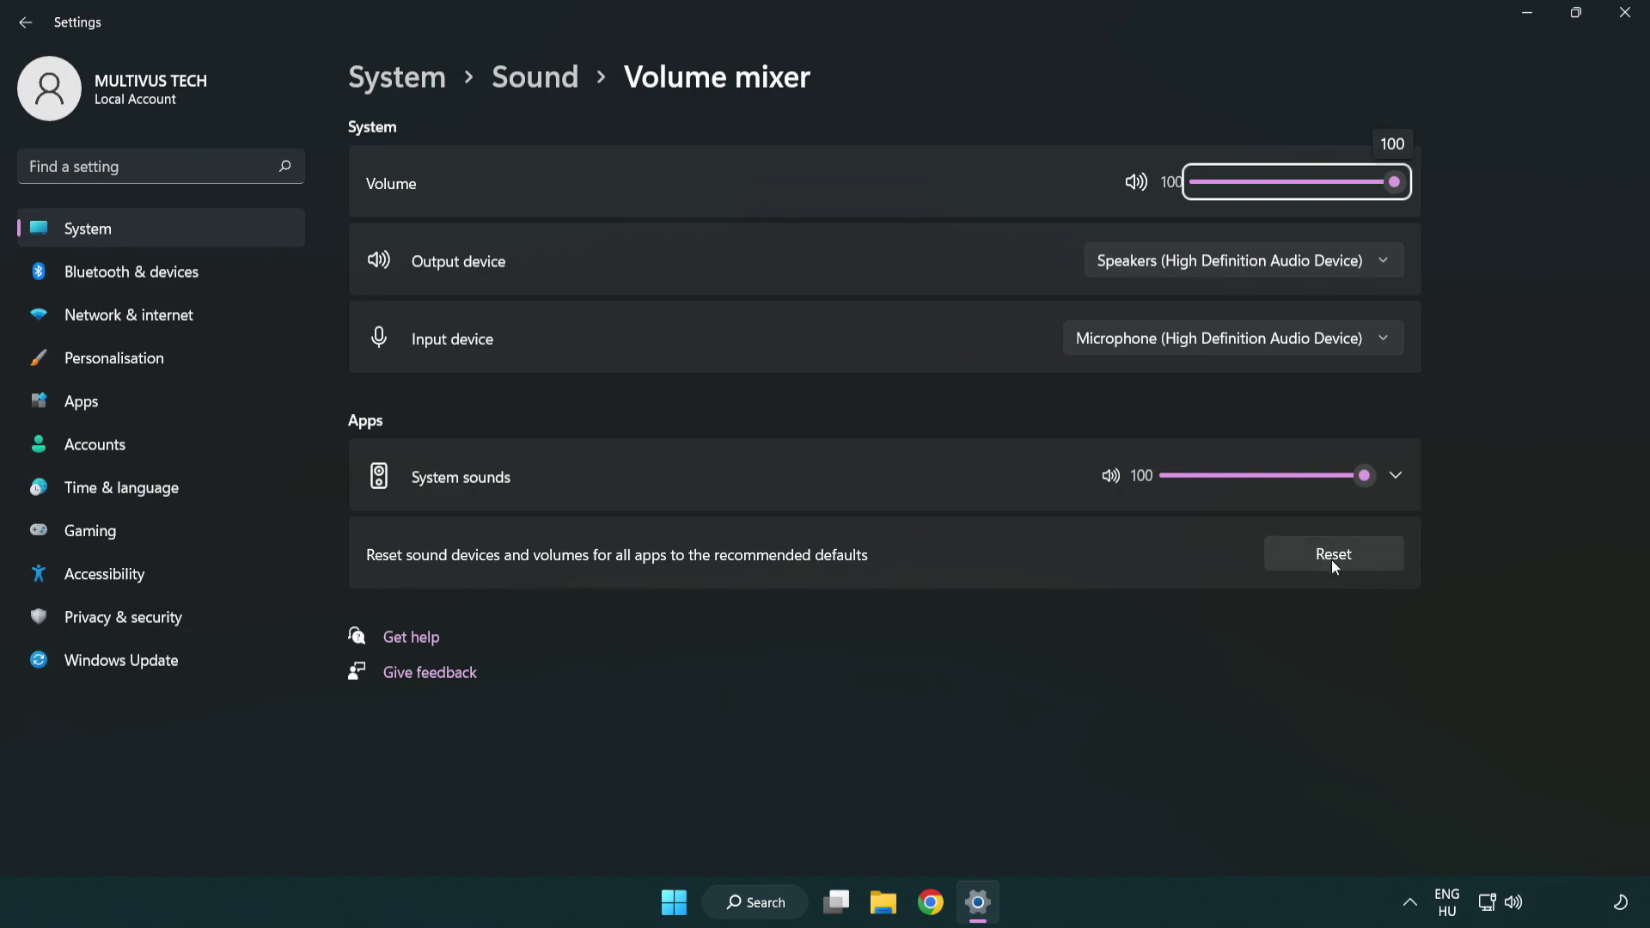
click(1377, 560)
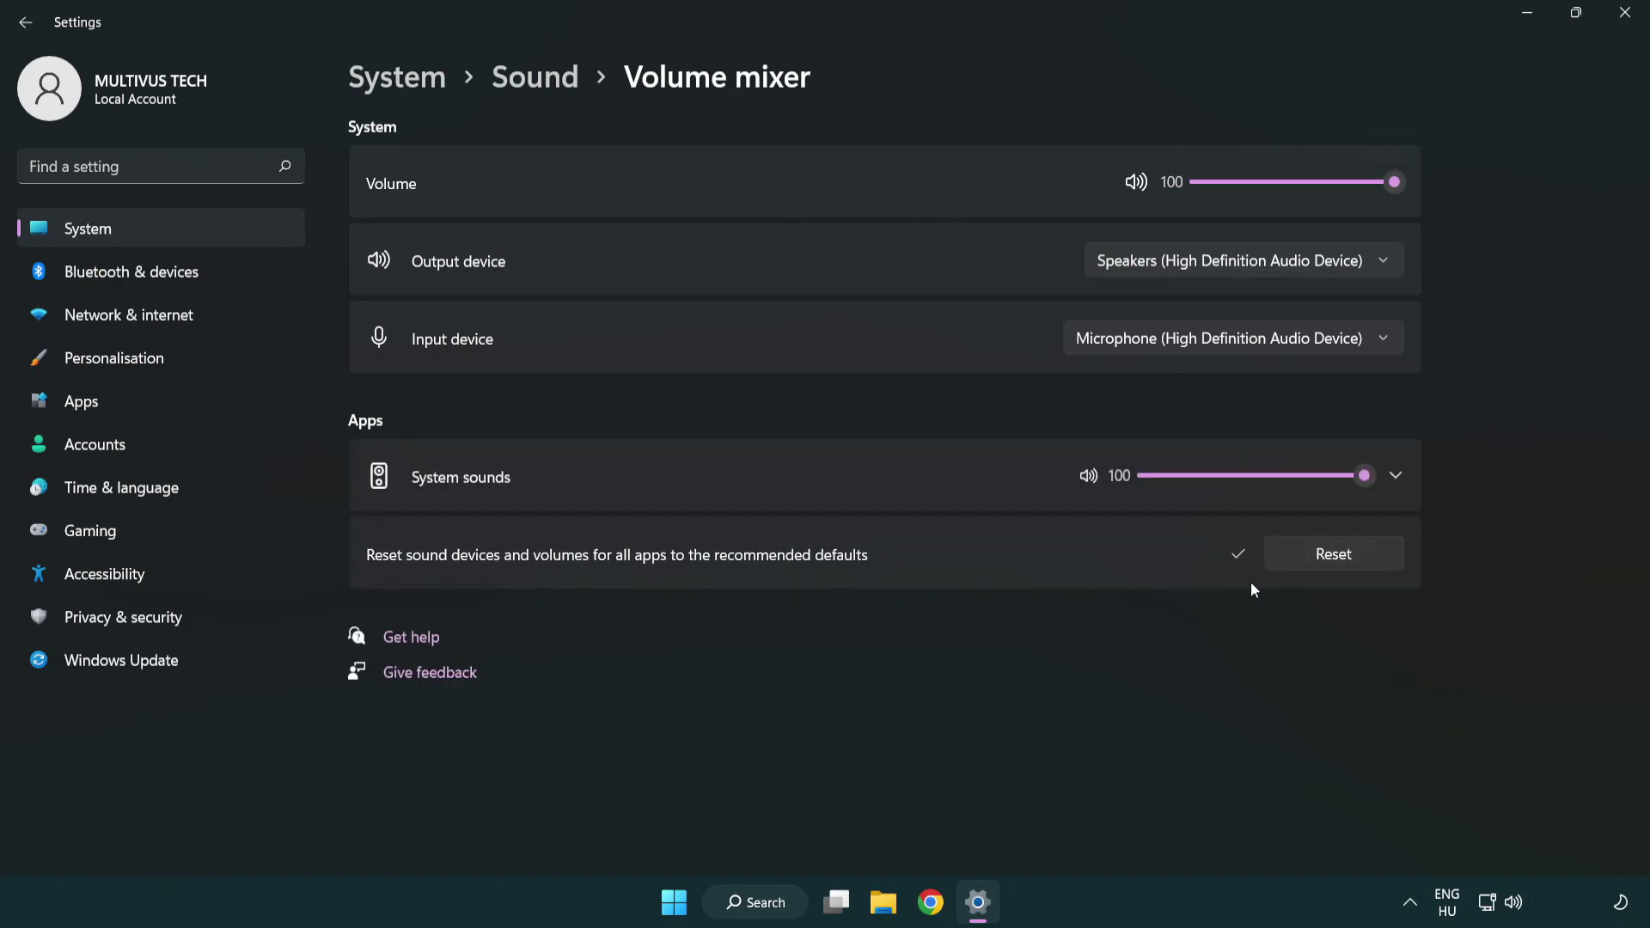
click(1631, 16)
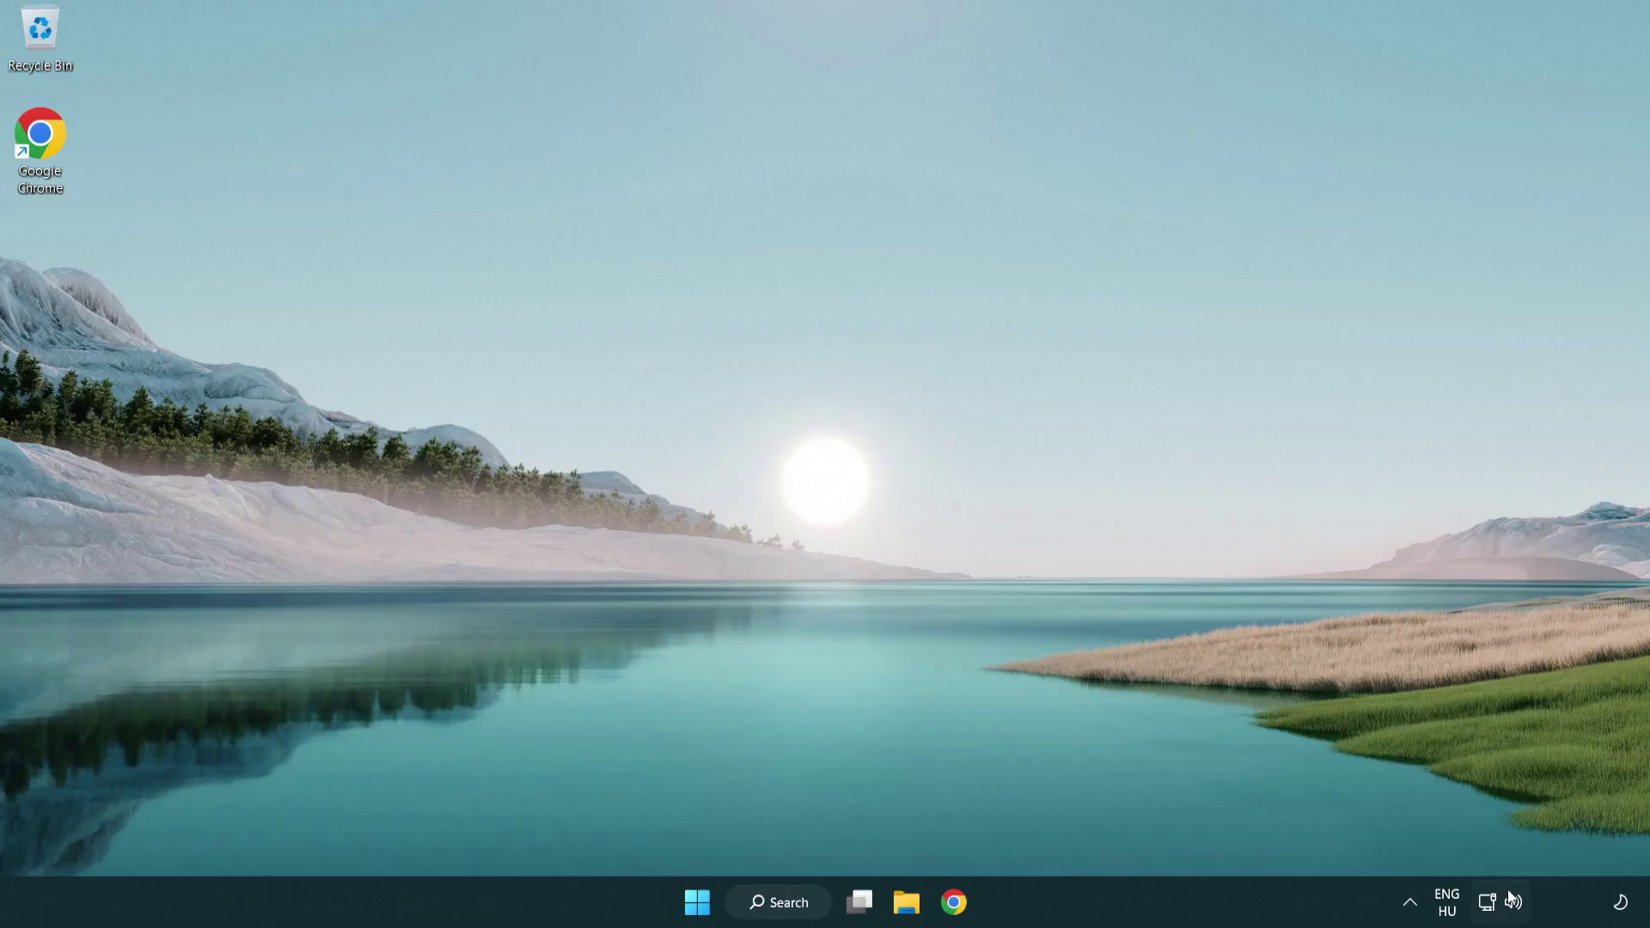
- Reopen the Sound settings page and raise the output volume slider to 100
right_click(1514, 905)
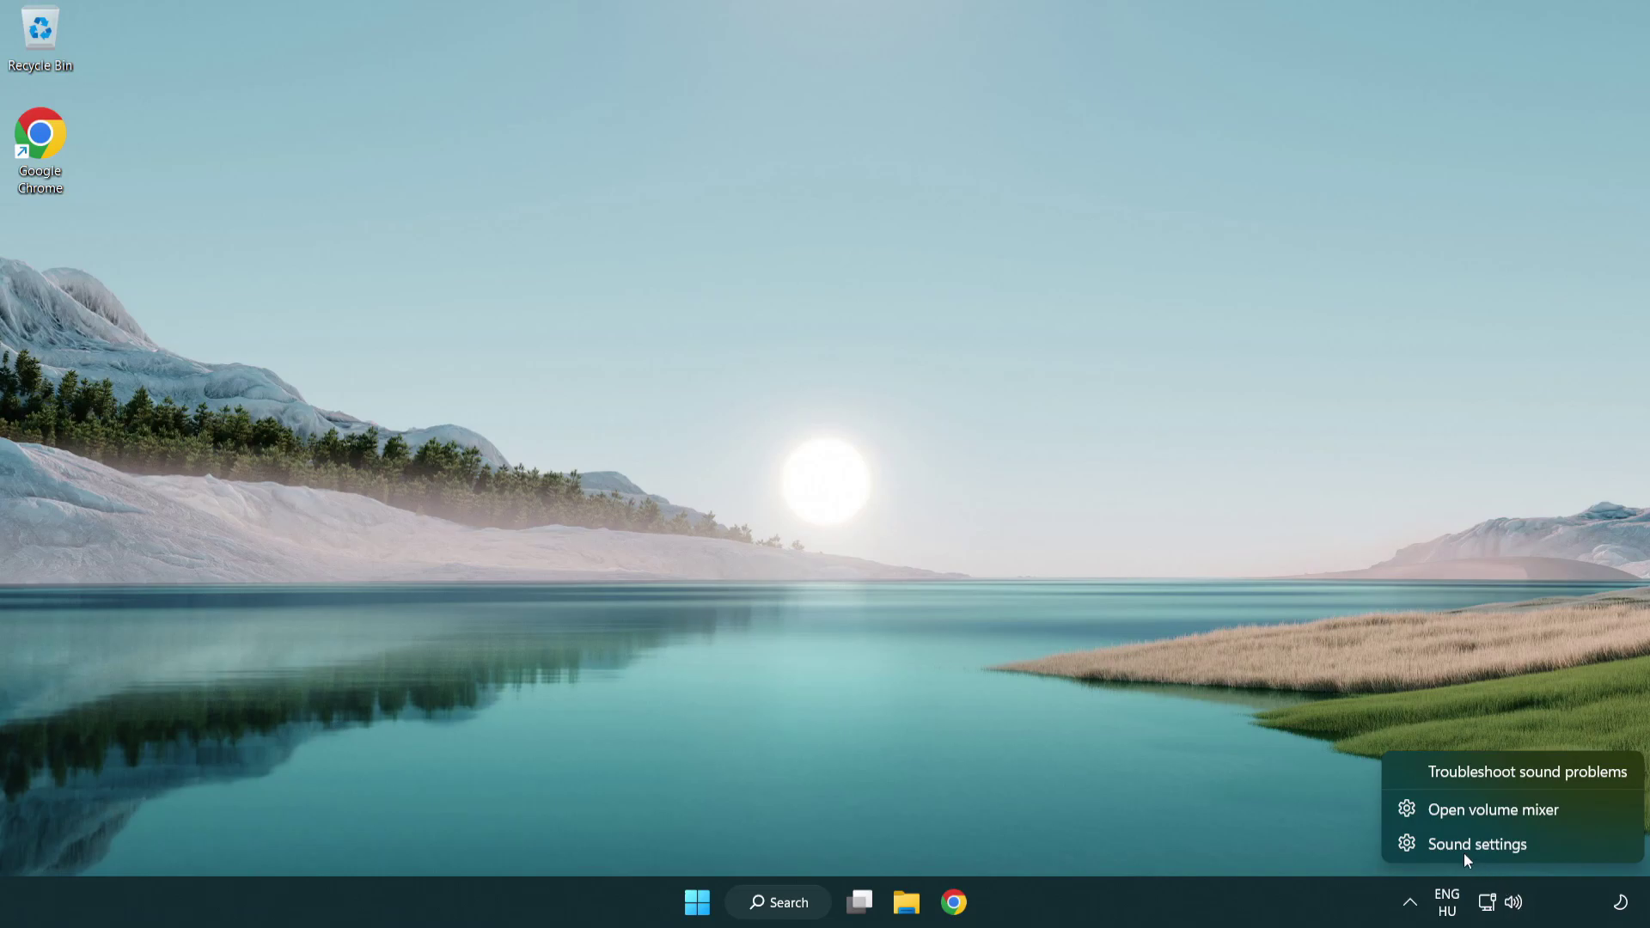
click(1581, 852)
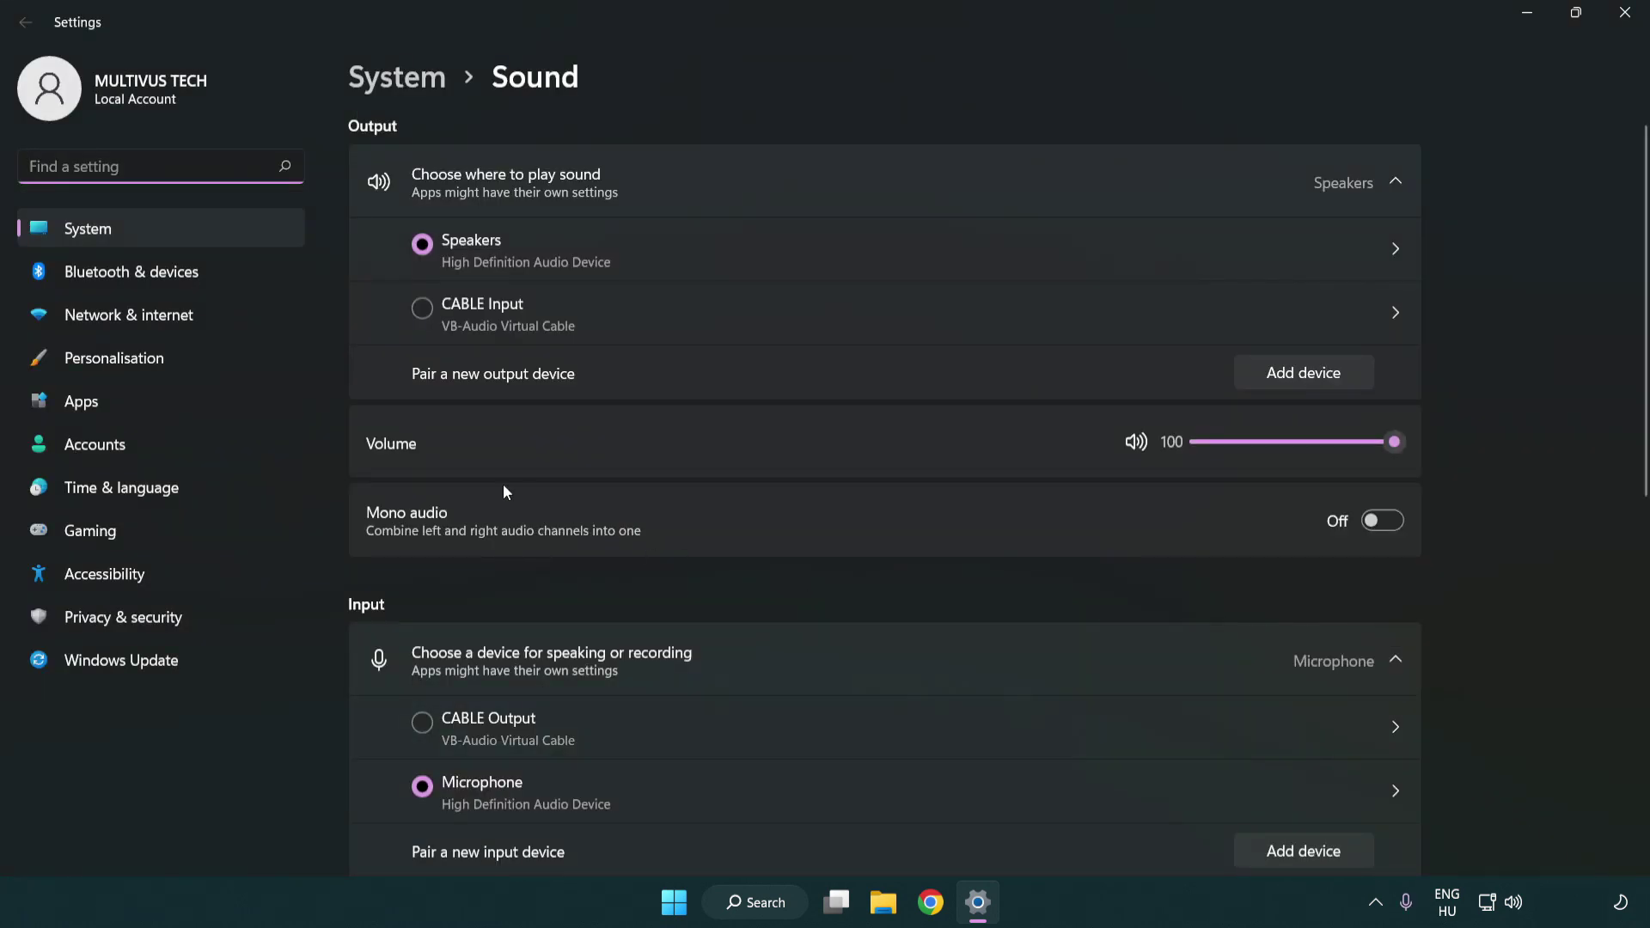
drag(1328, 448, 1473, 440)
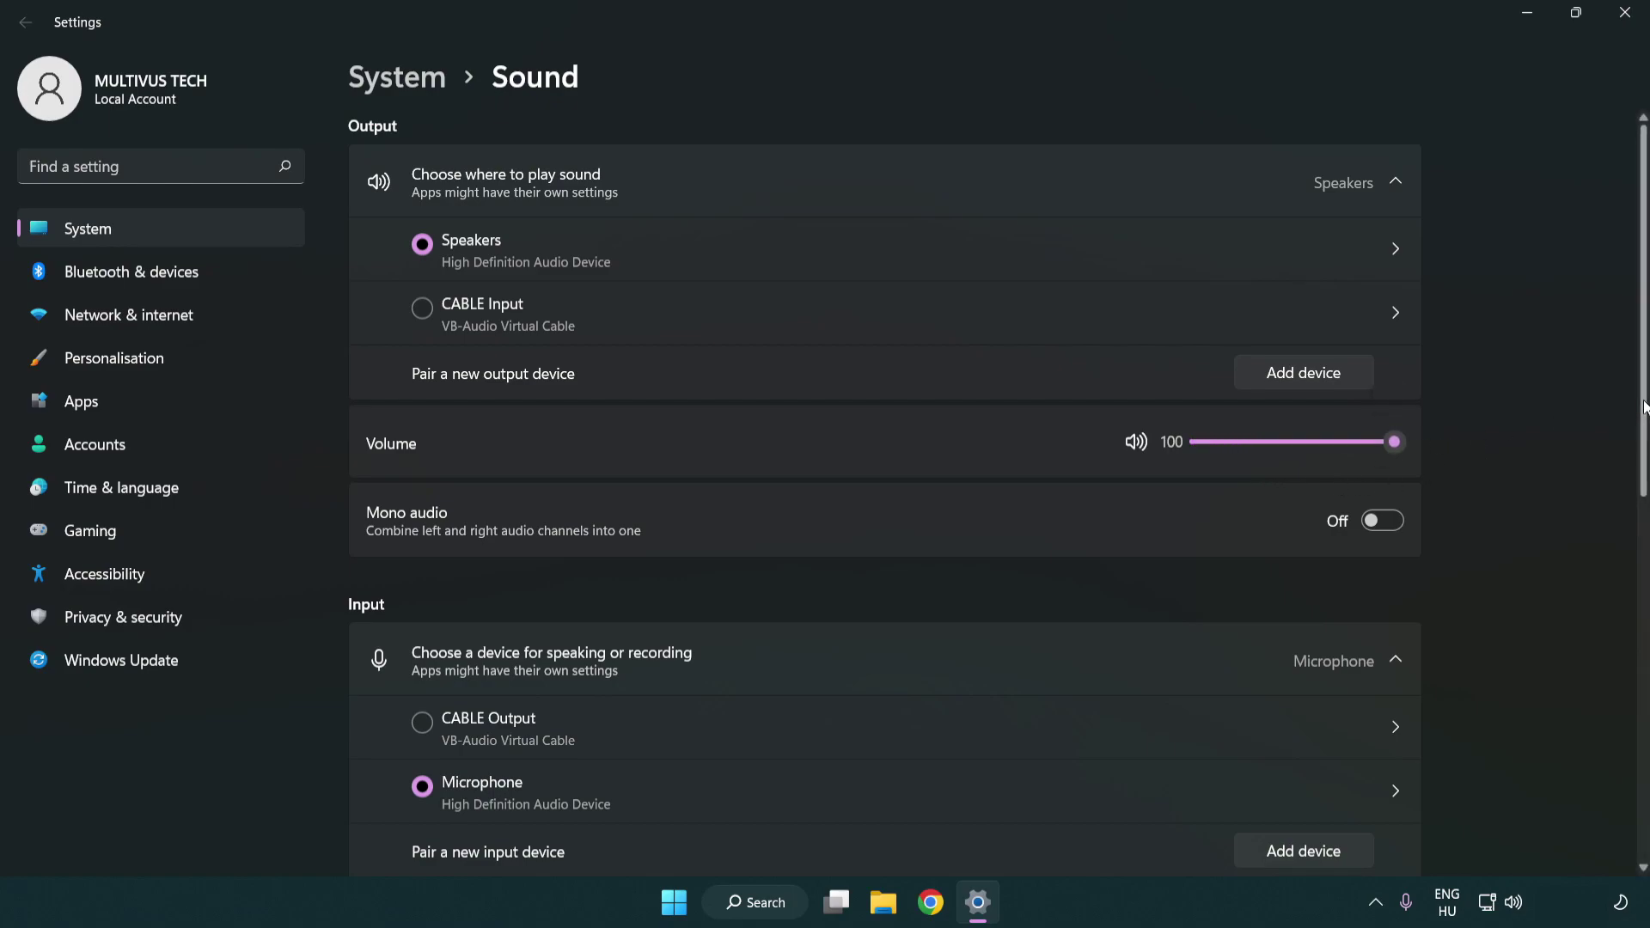
scroll(1646, 409, down, 1)
scroll(1645, 409, down, 3)
scroll(1646, 408, down, 1)
scroll(961, 560, down, 1)
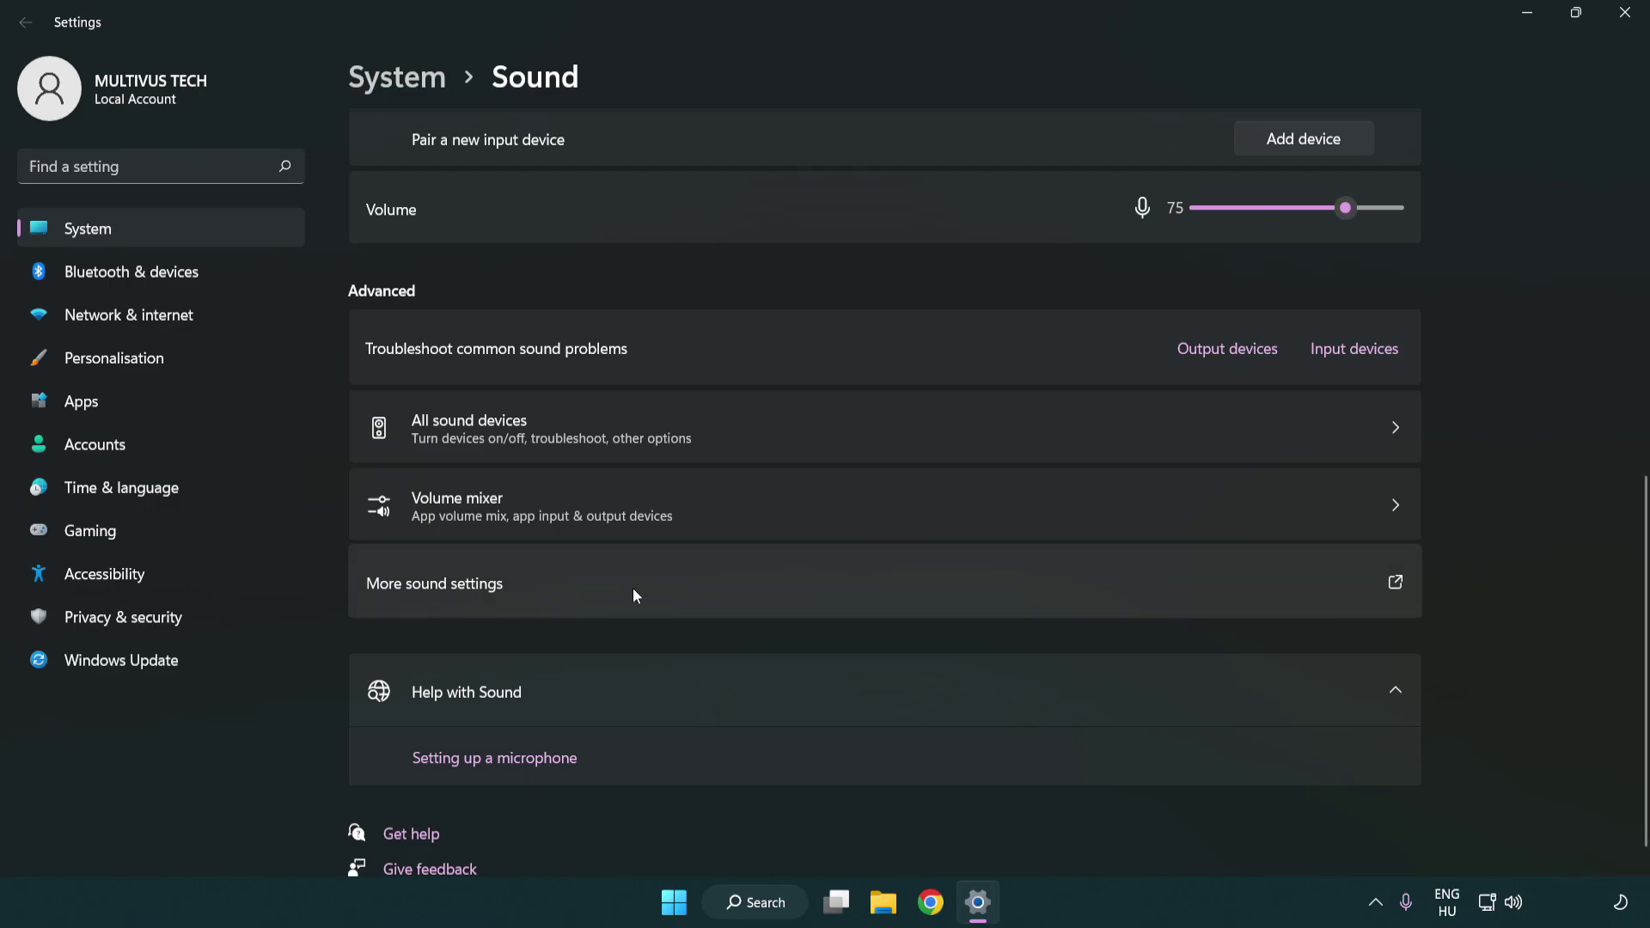
- Disable the CABLE Input playback device in the classic Sound dialog, leaving Speakers active
click(632, 595)
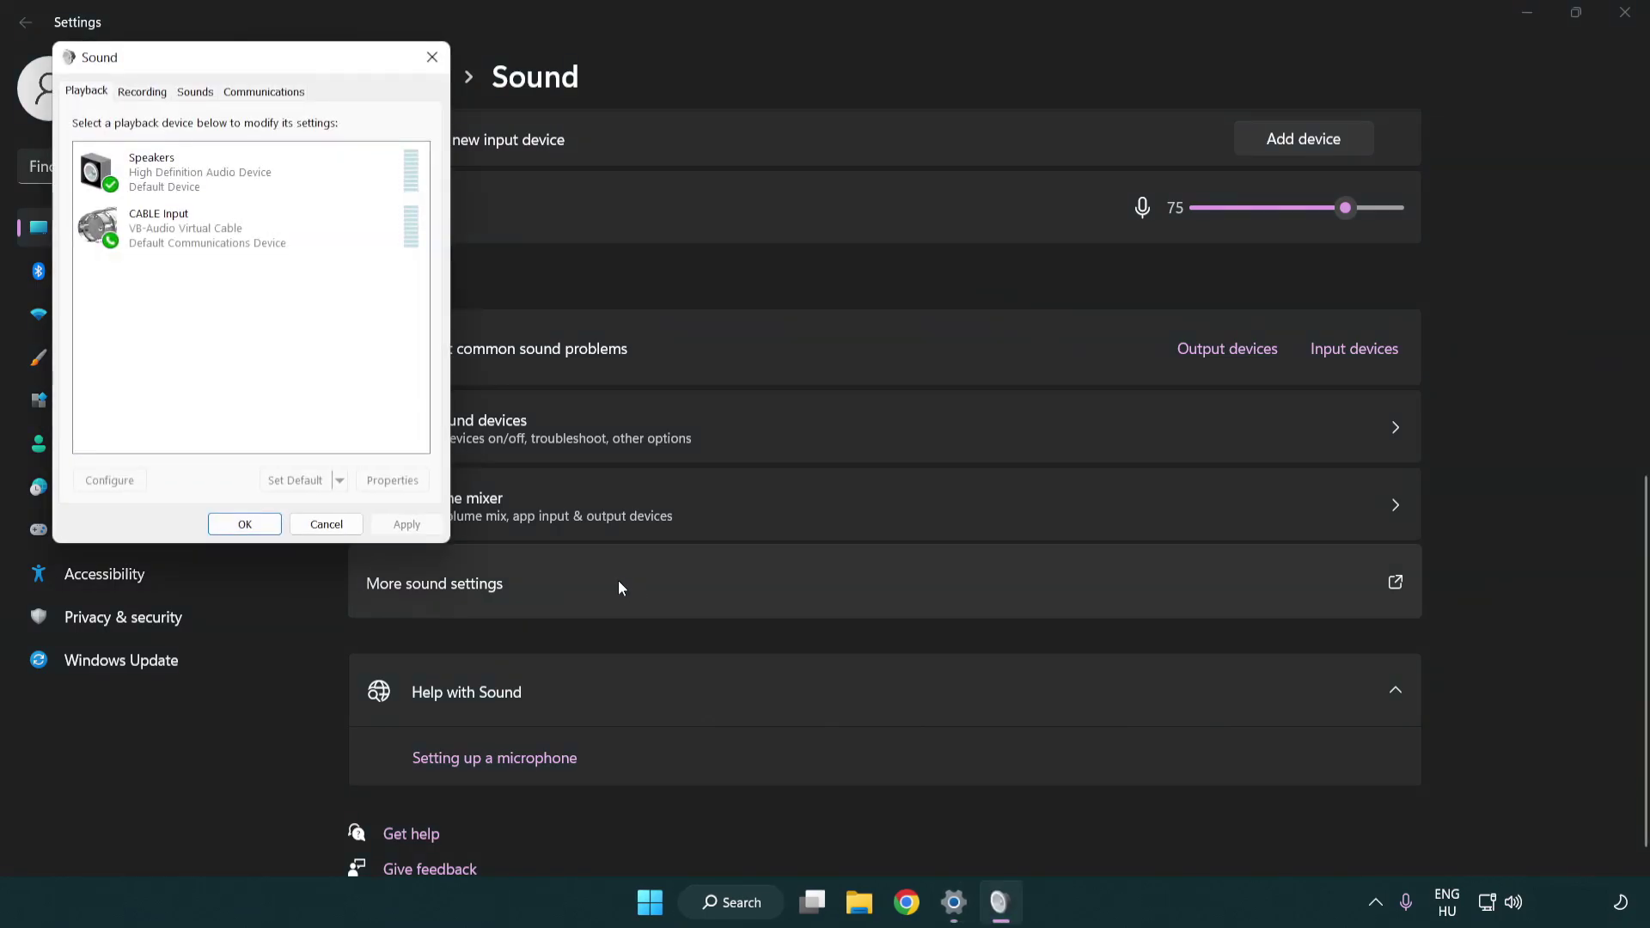
drag(295, 73, 849, 219)
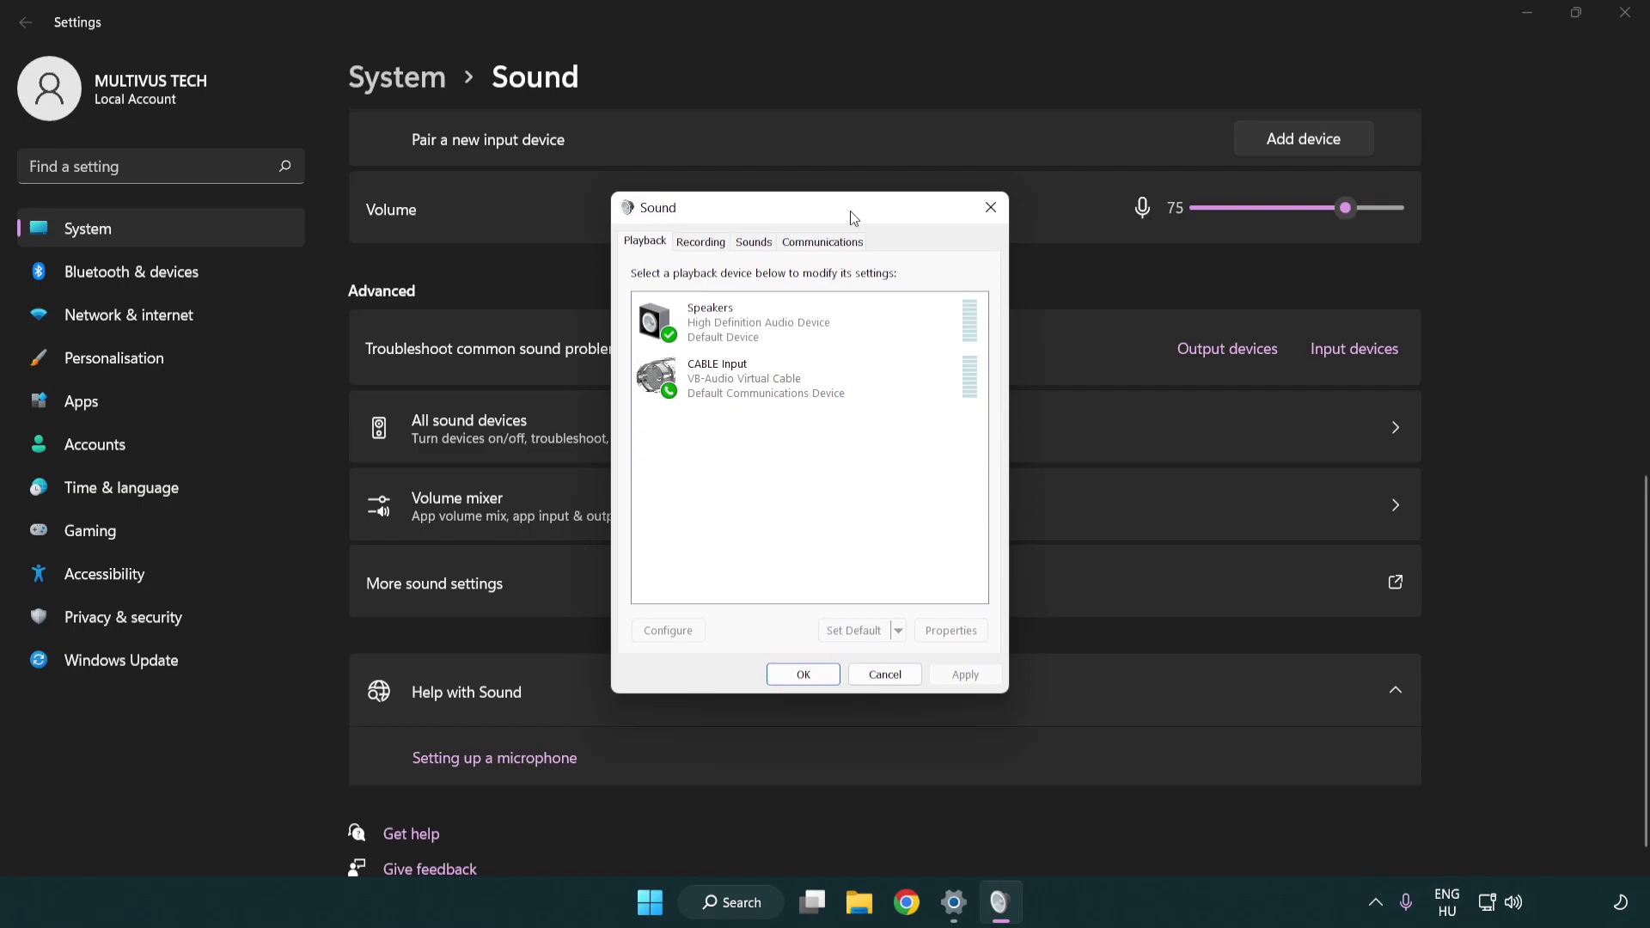
click(792, 396)
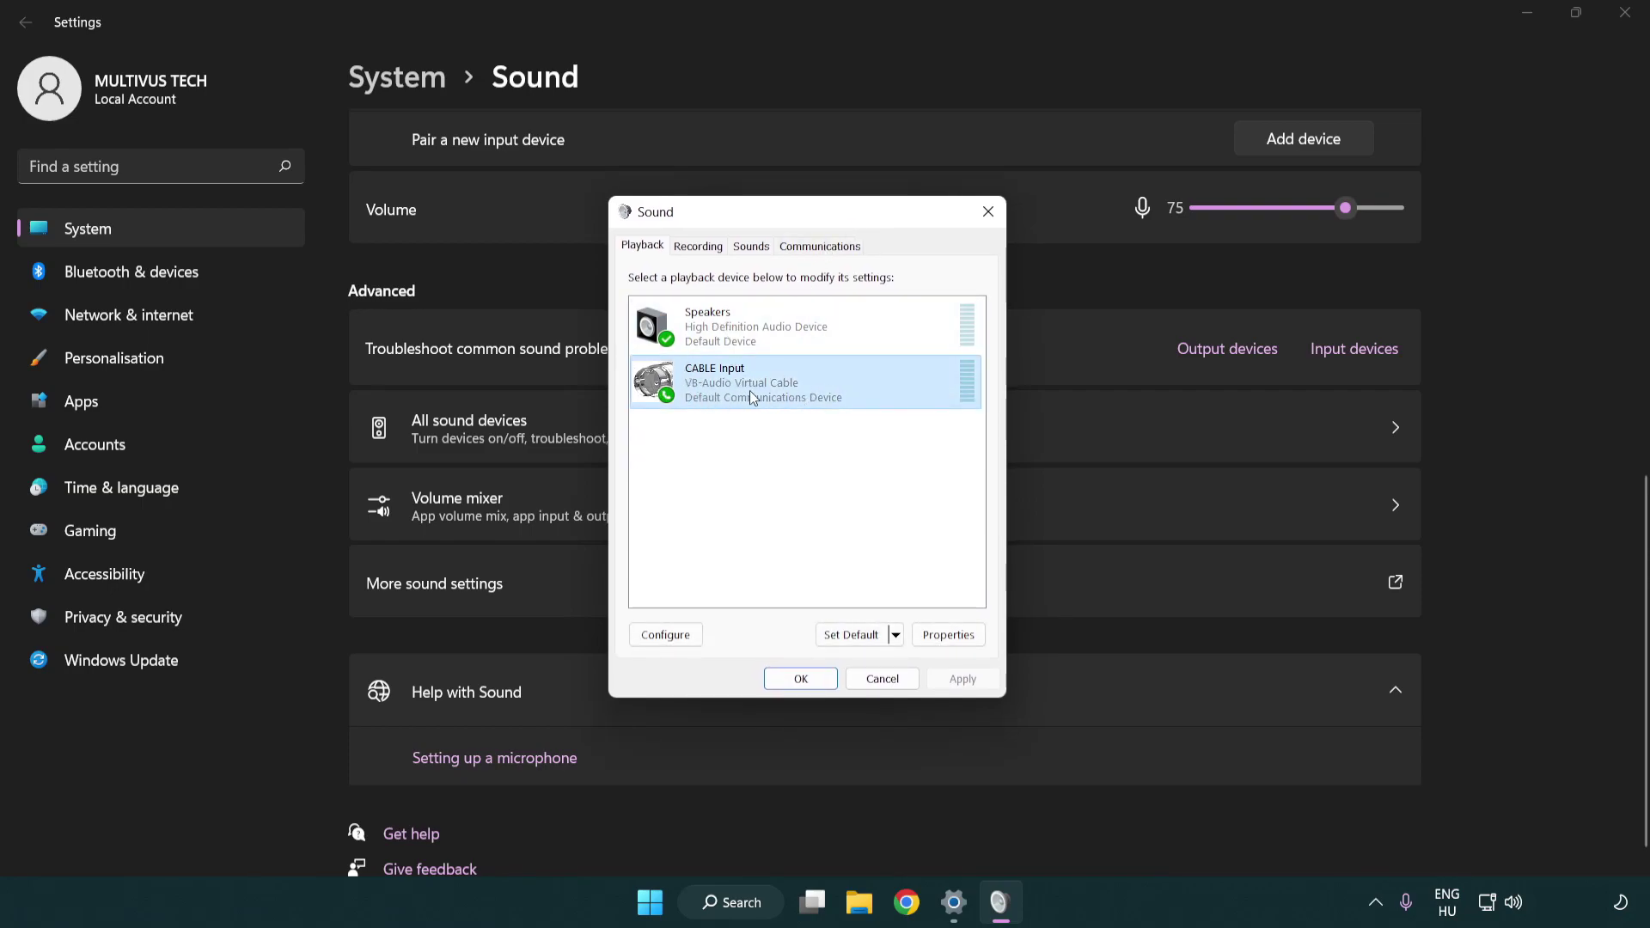
right_click(749, 390)
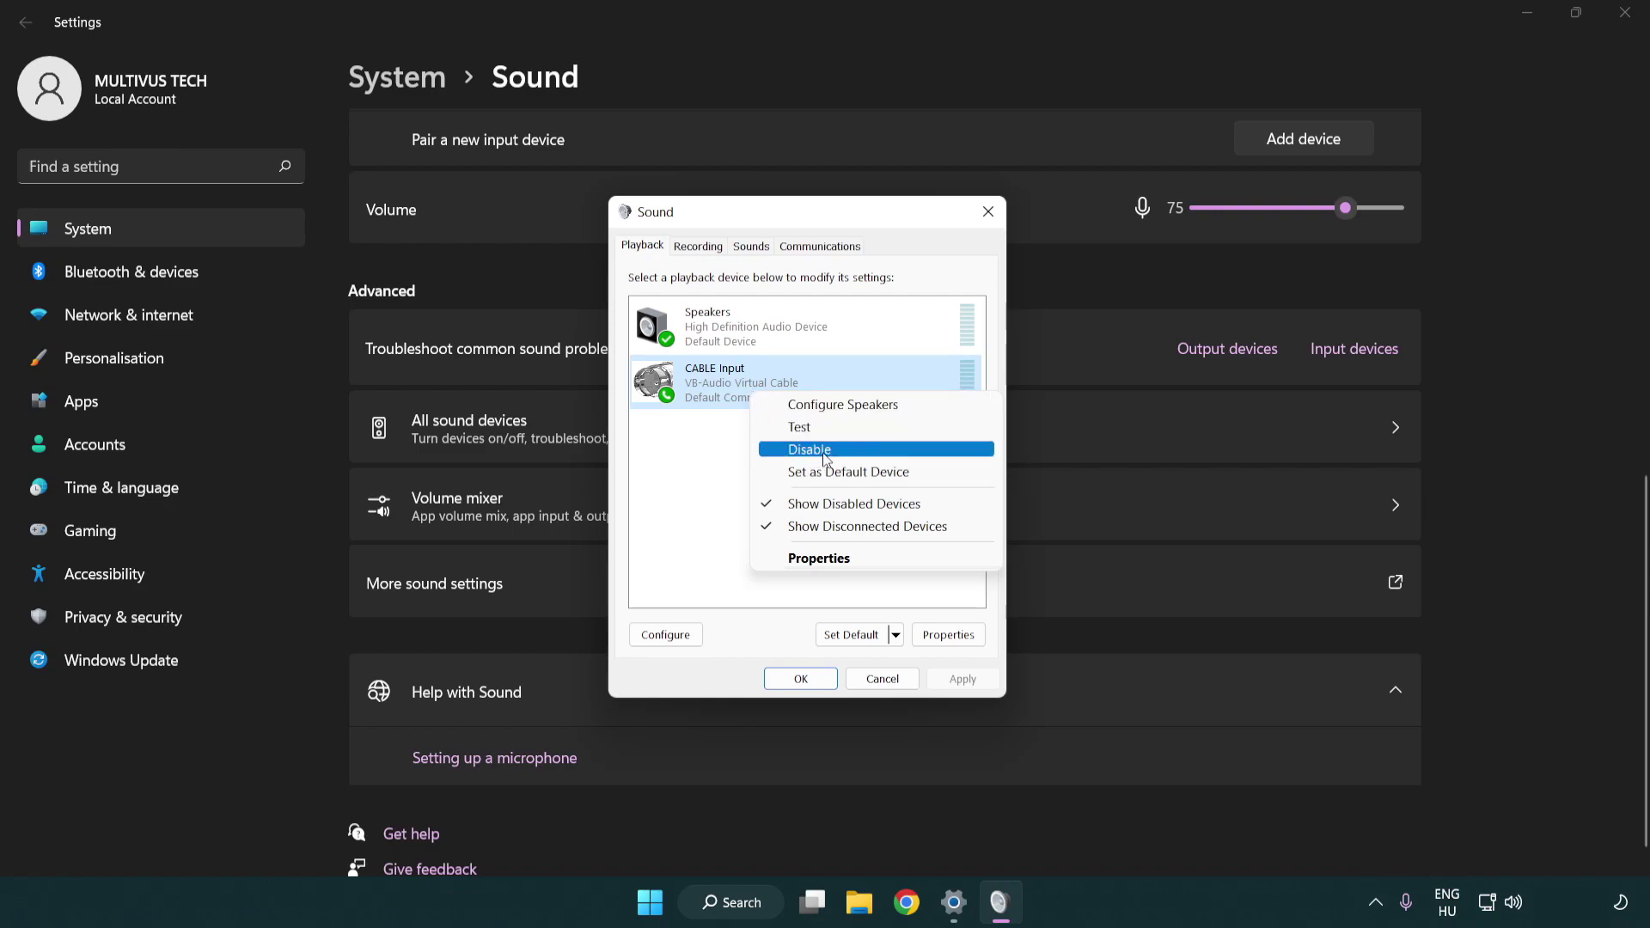
click(850, 459)
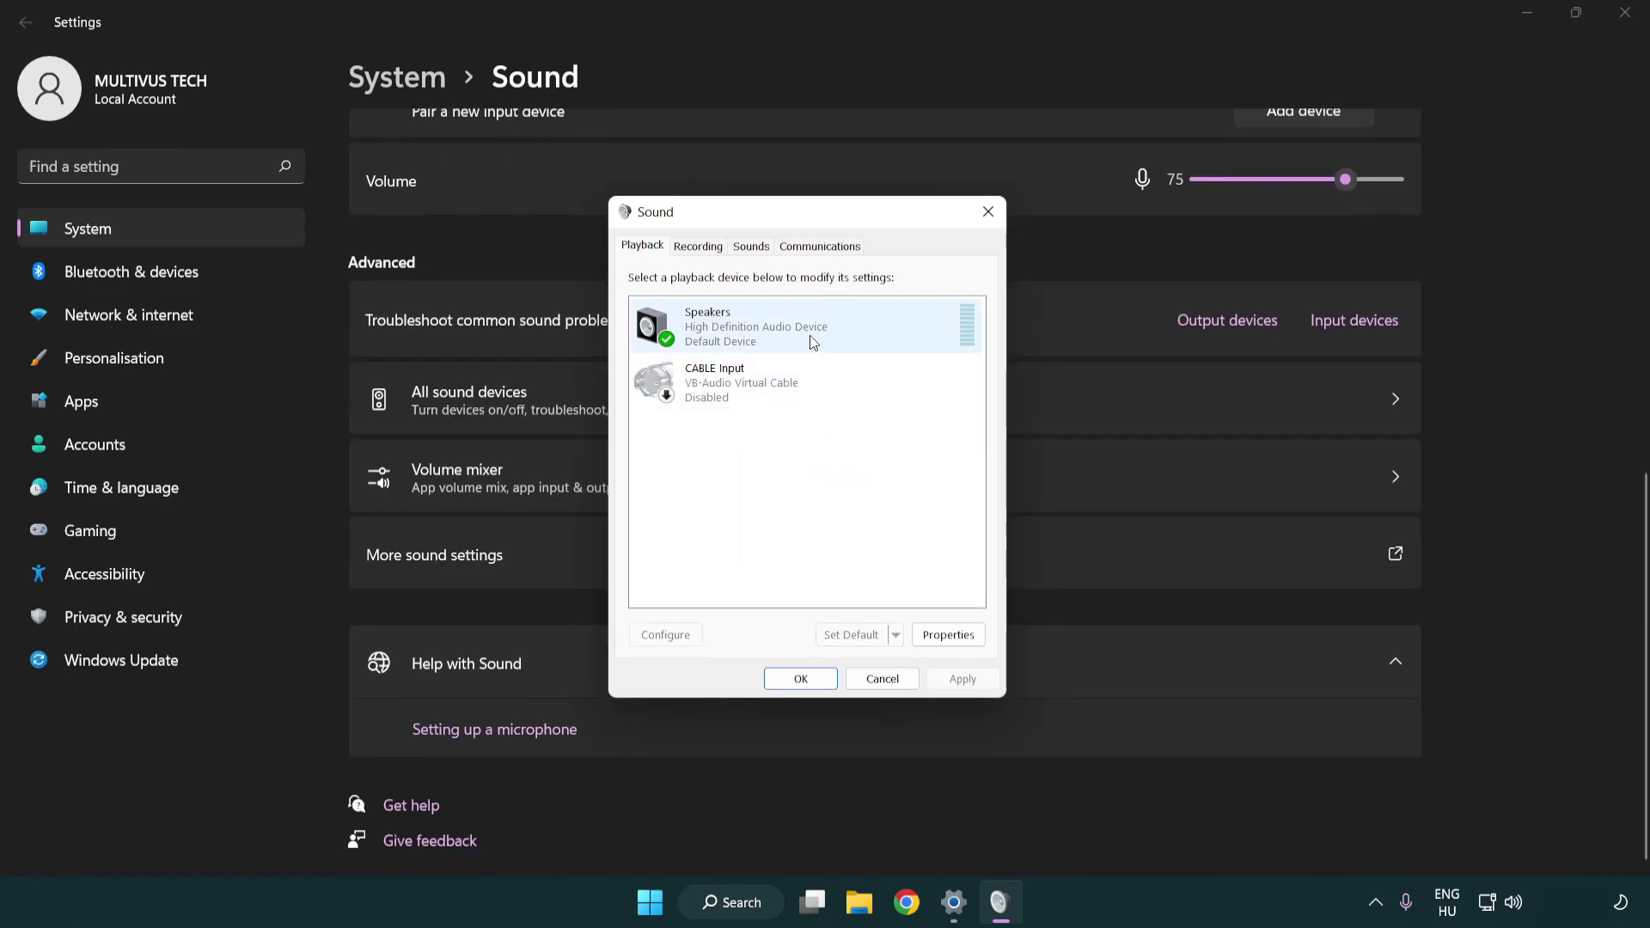
right_click(840, 326)
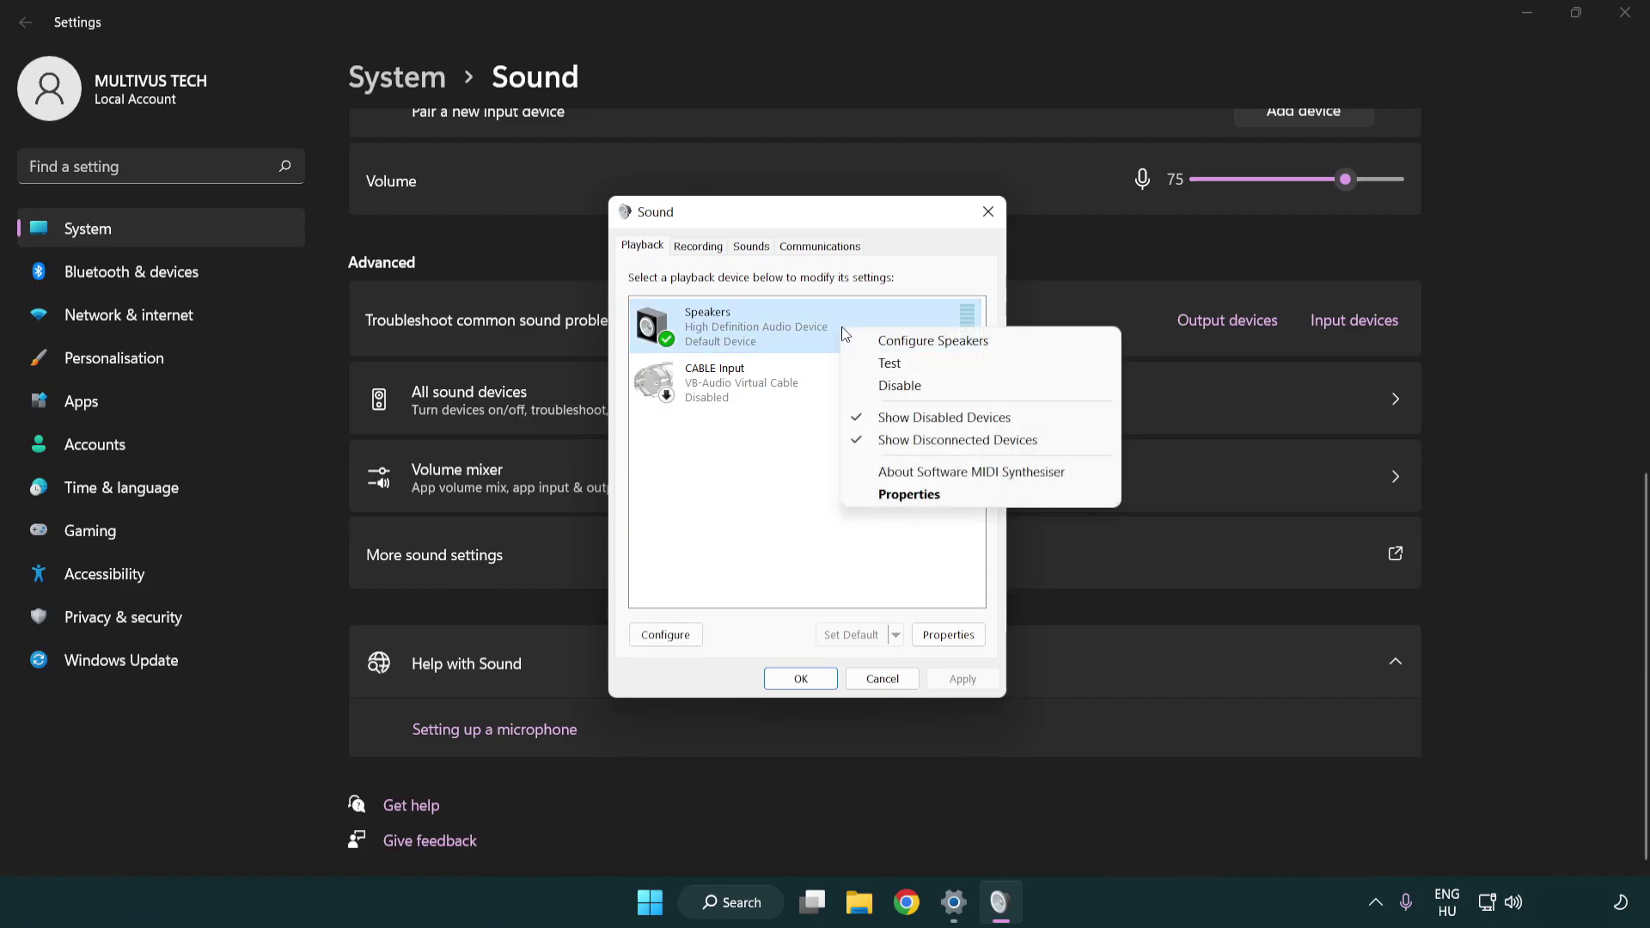
- Run Configure Speakers choosing 7.1 Surround with full-range speakers kept, and finish the wizard
click(906, 343)
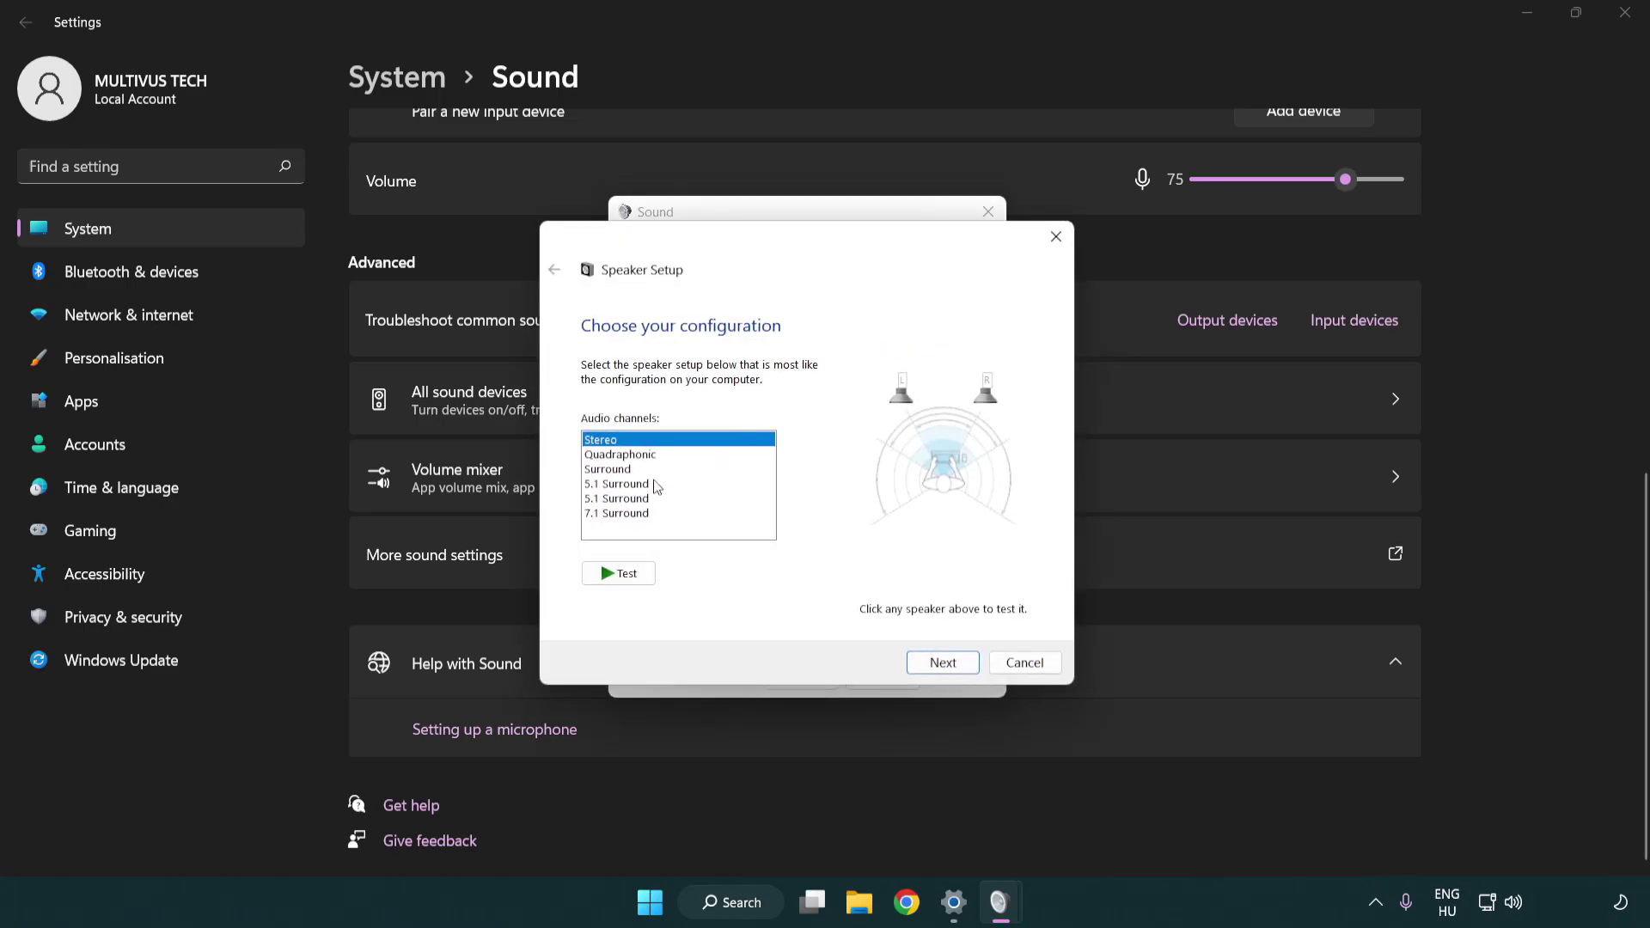
click(654, 487)
click(653, 514)
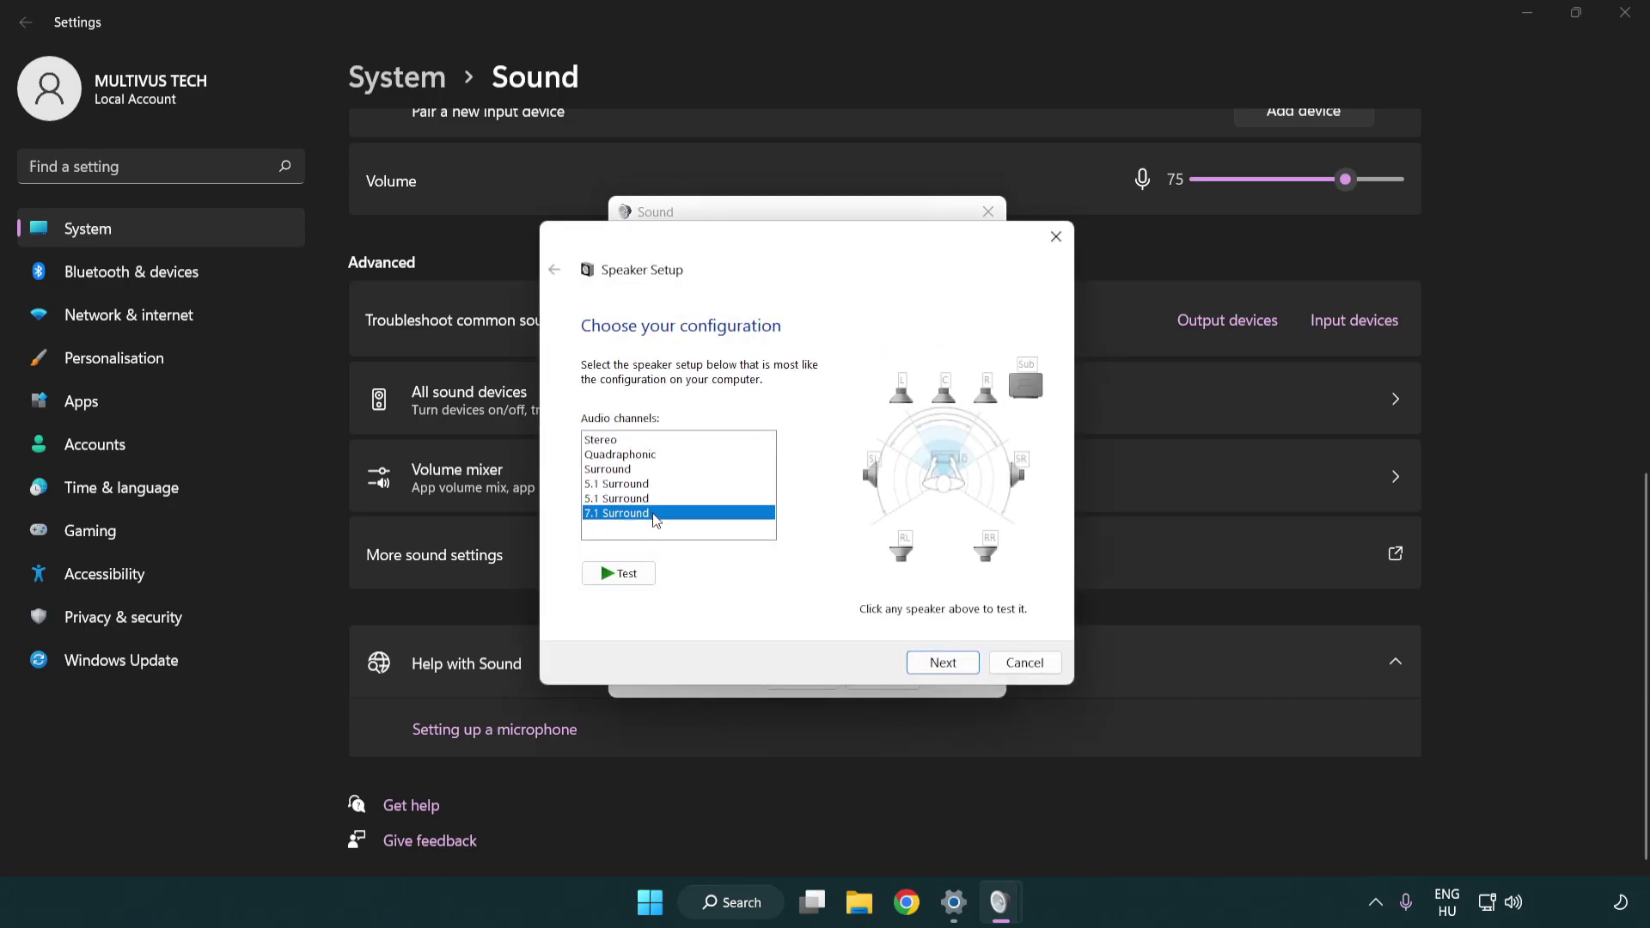
click(942, 662)
click(939, 662)
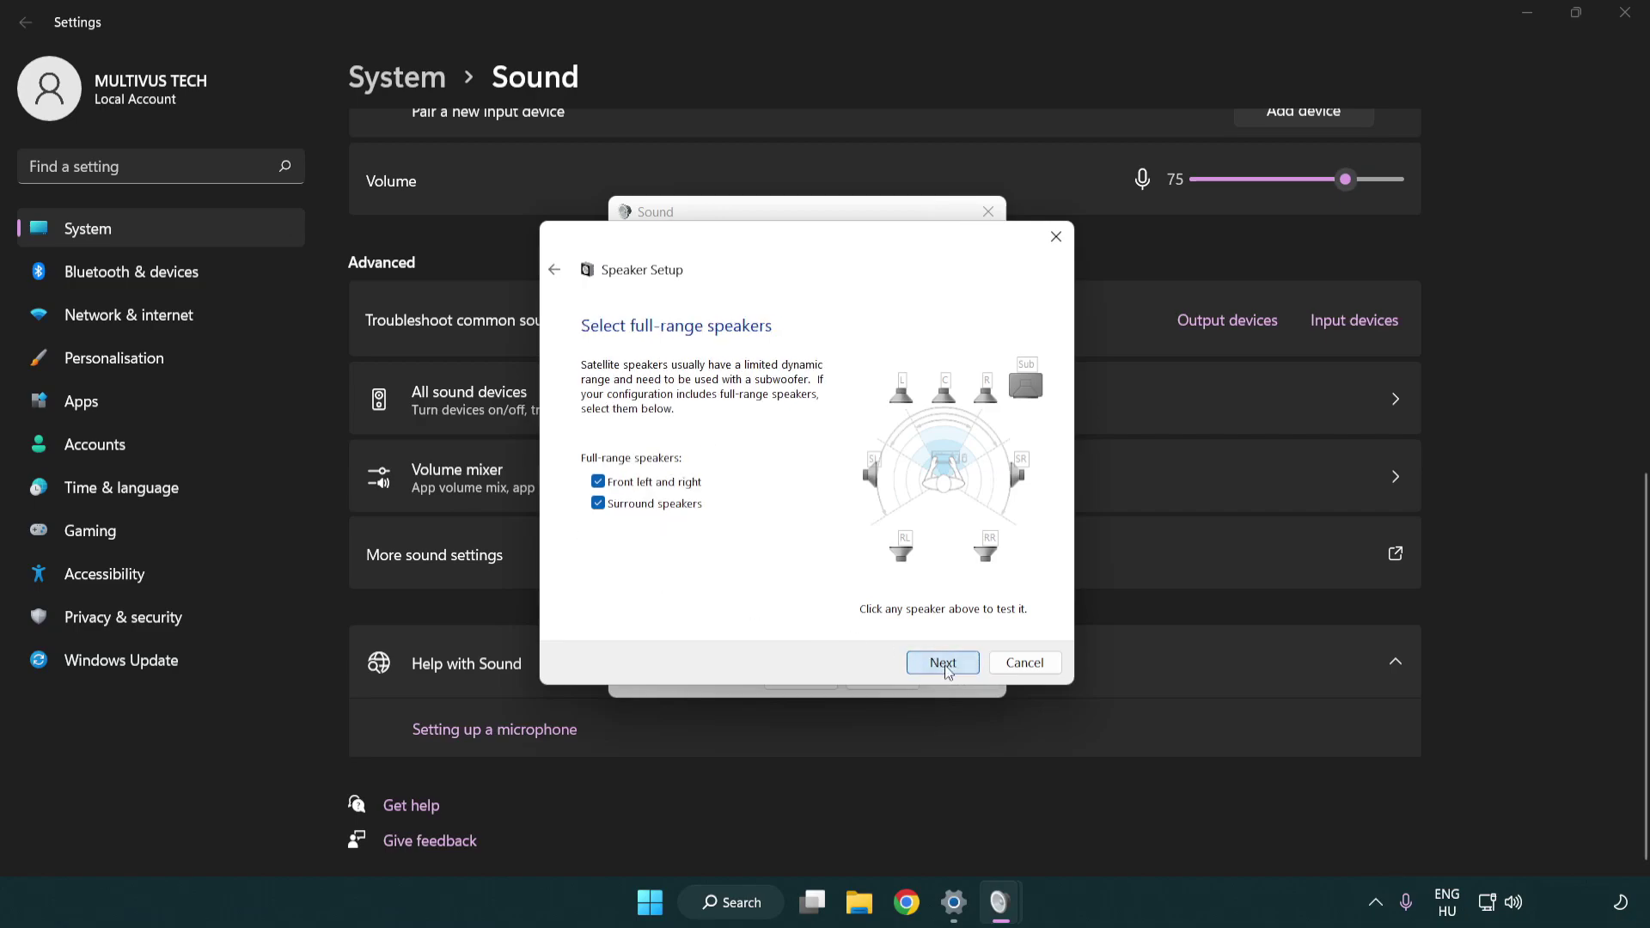
click(920, 659)
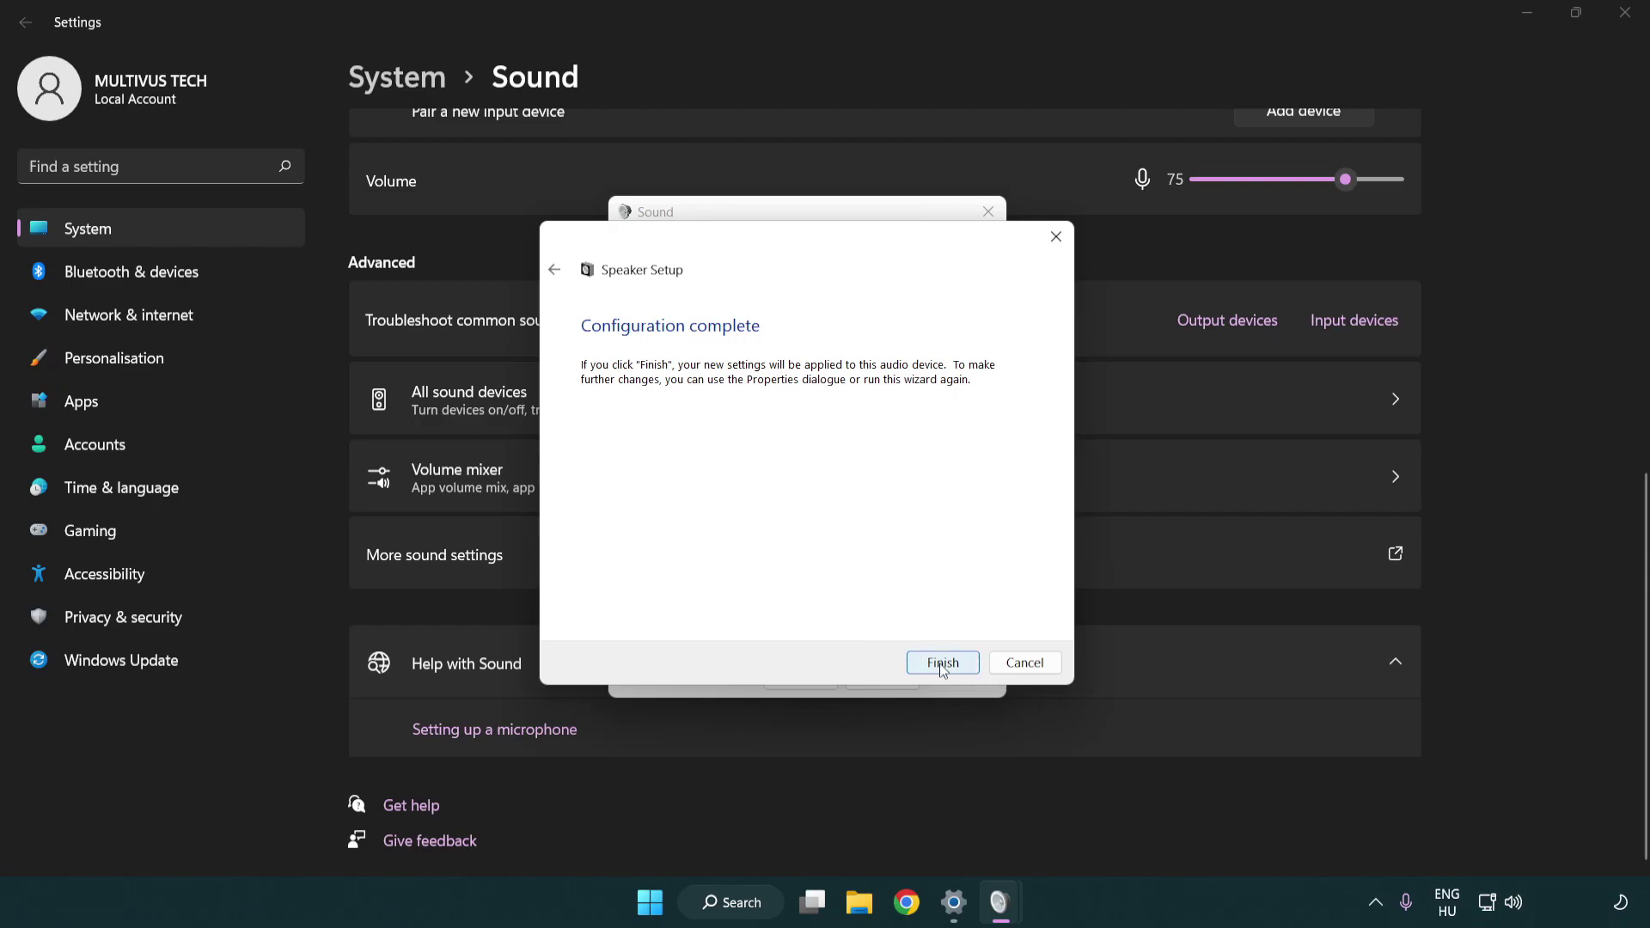
click(942, 662)
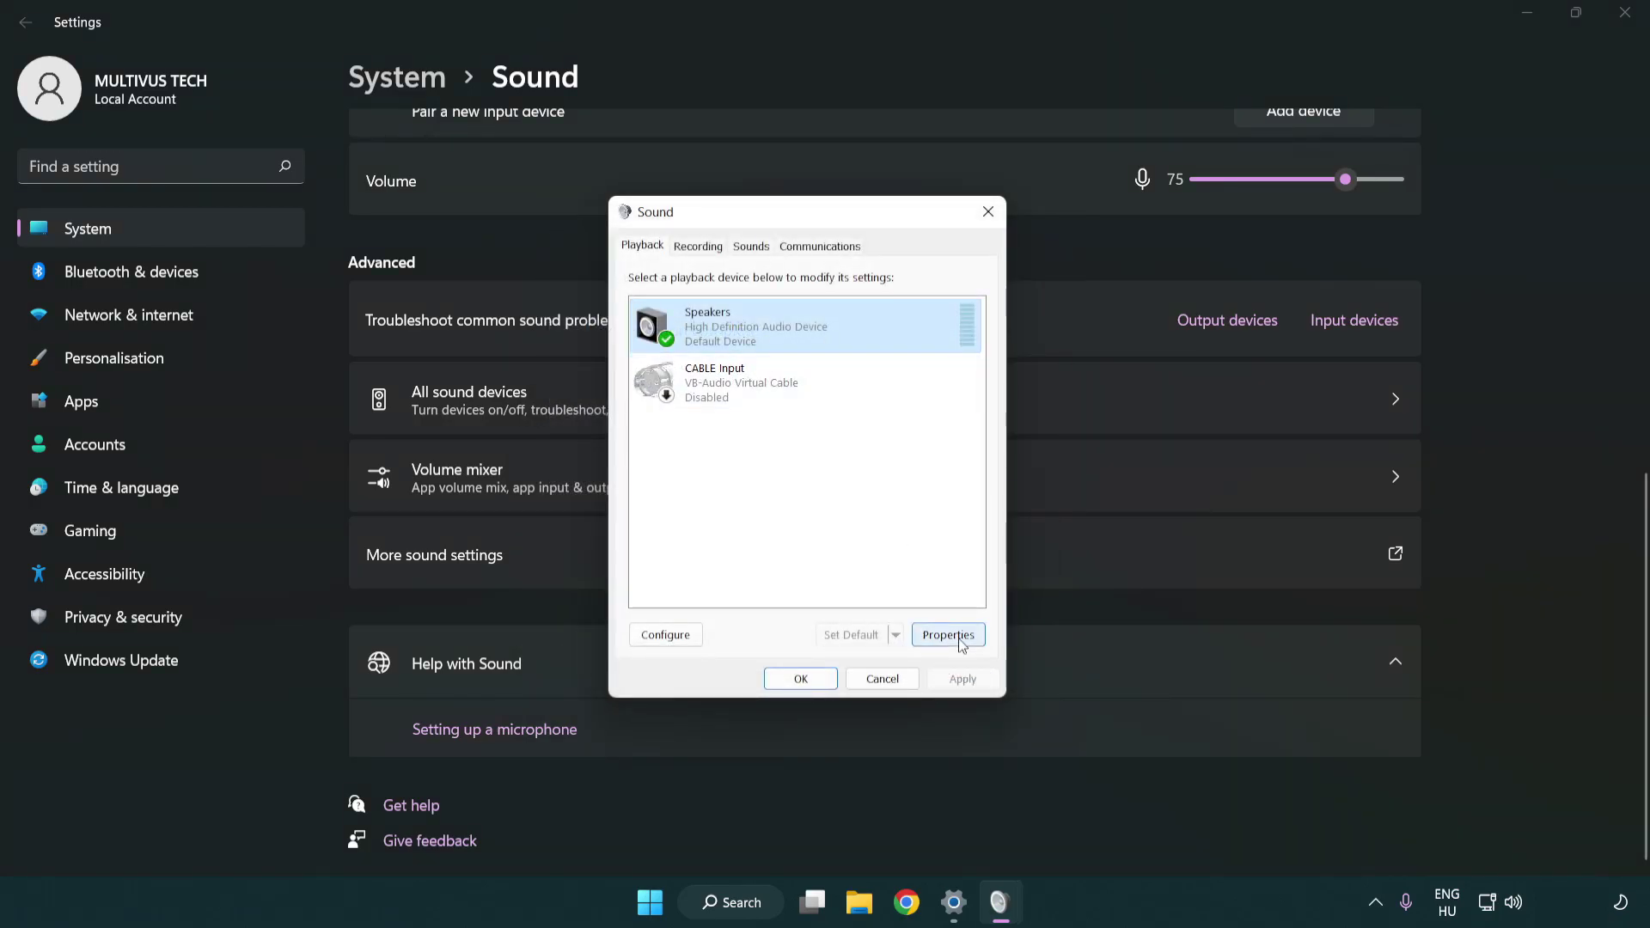
- Turn off all audio enhancements in the Speakers properties
click(952, 635)
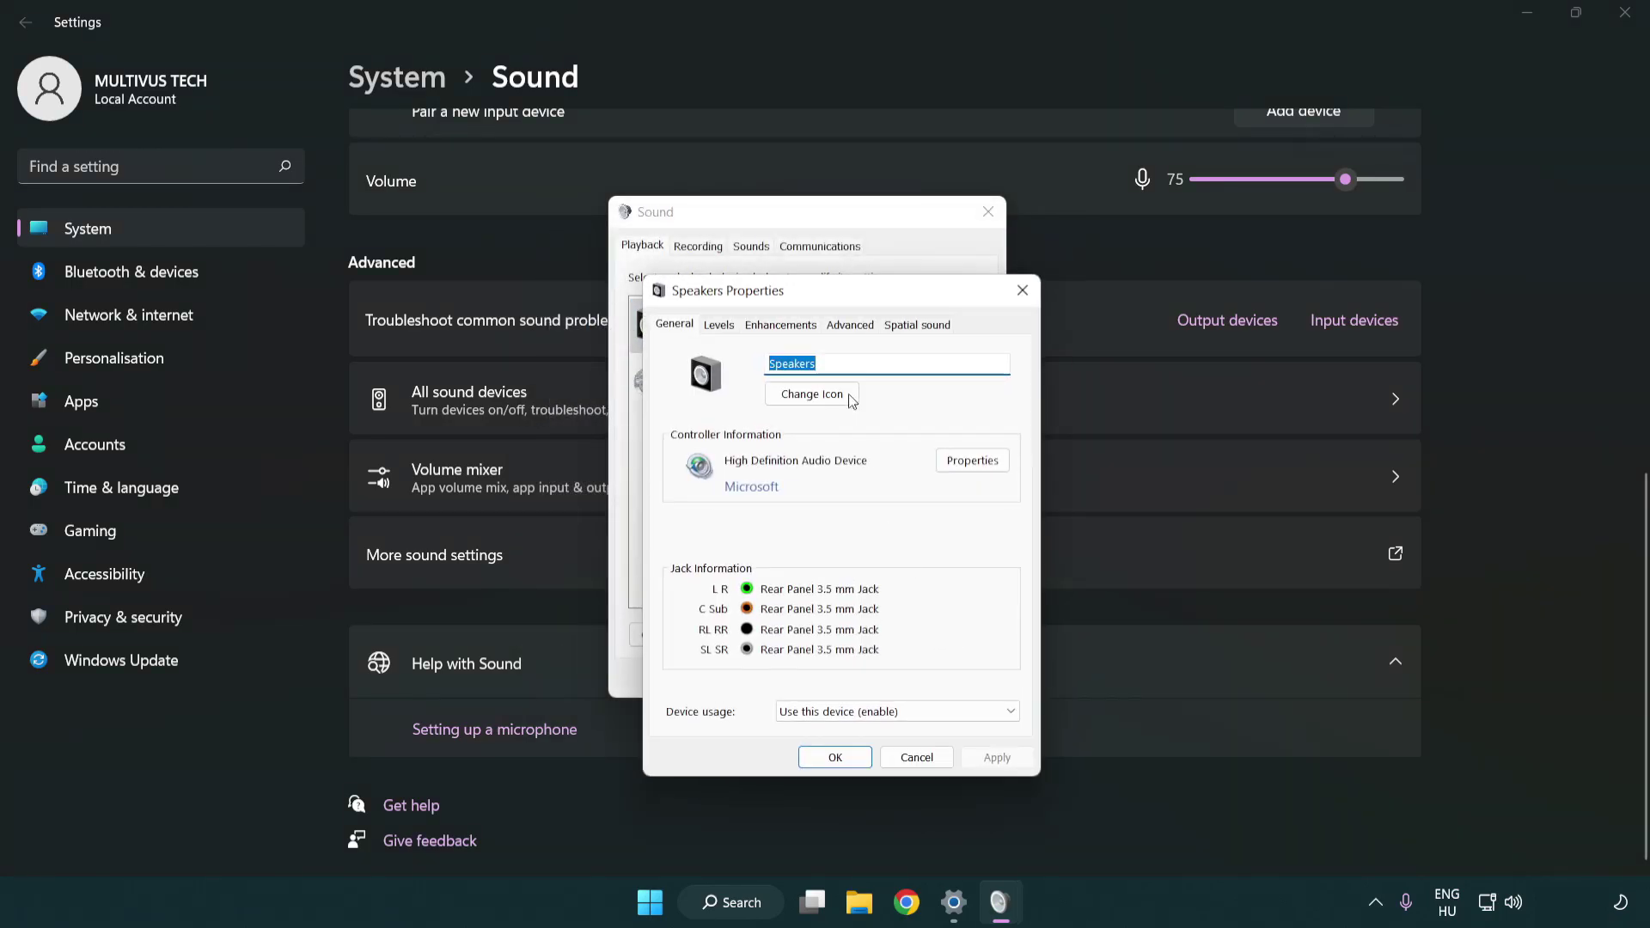
drag(832, 295, 802, 226)
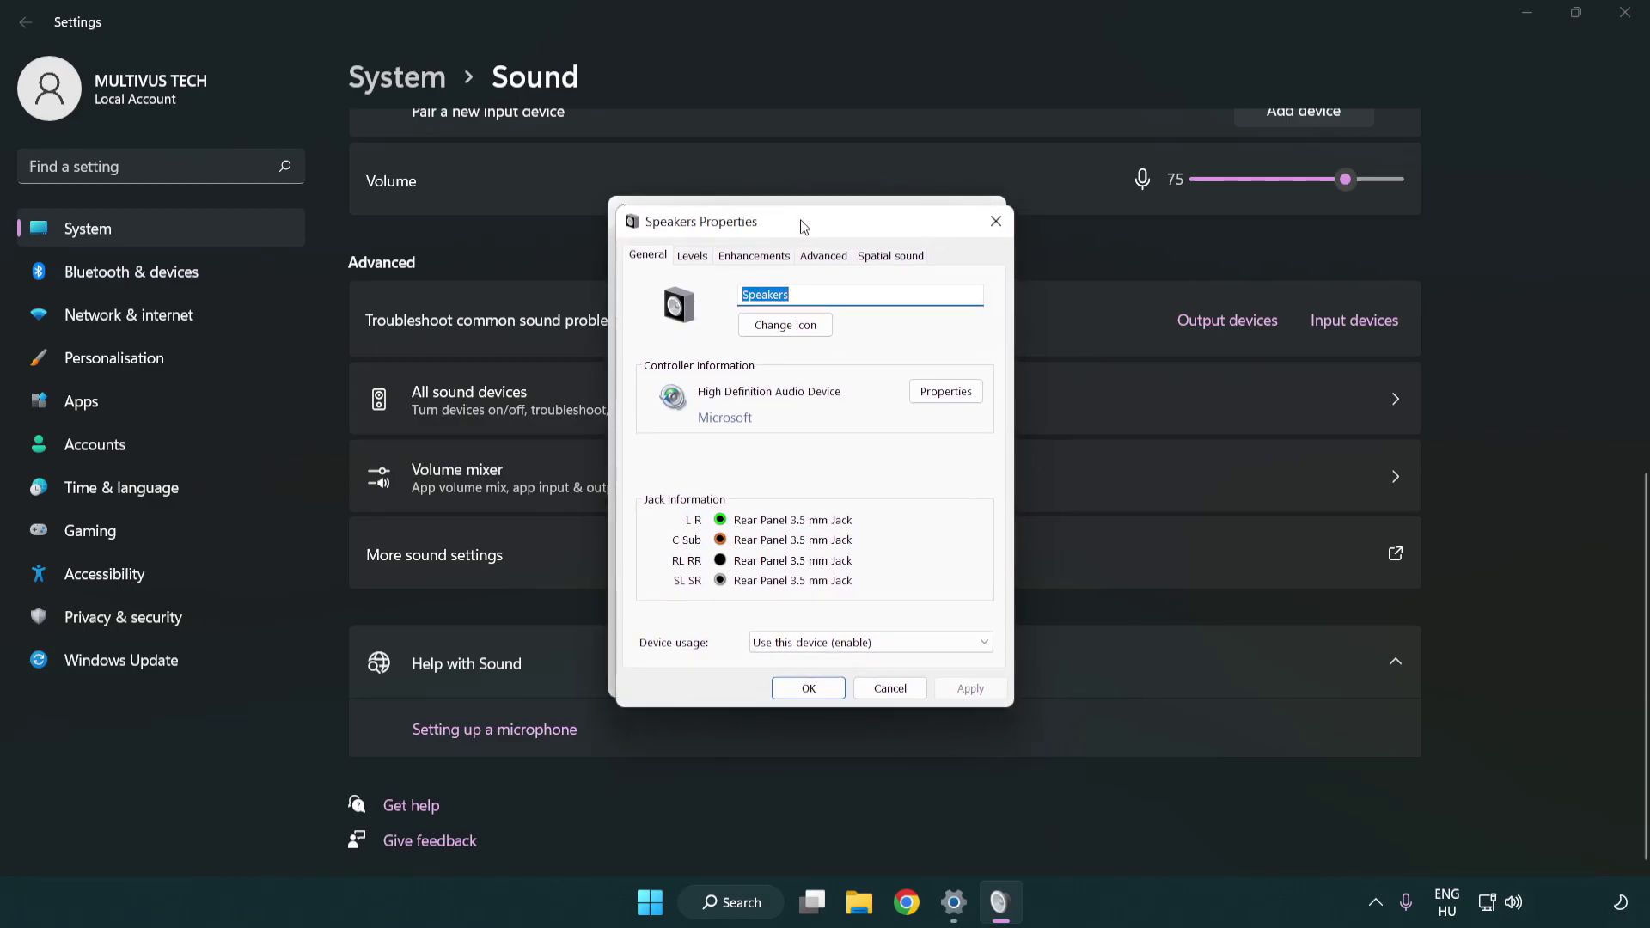
click(762, 254)
click(651, 345)
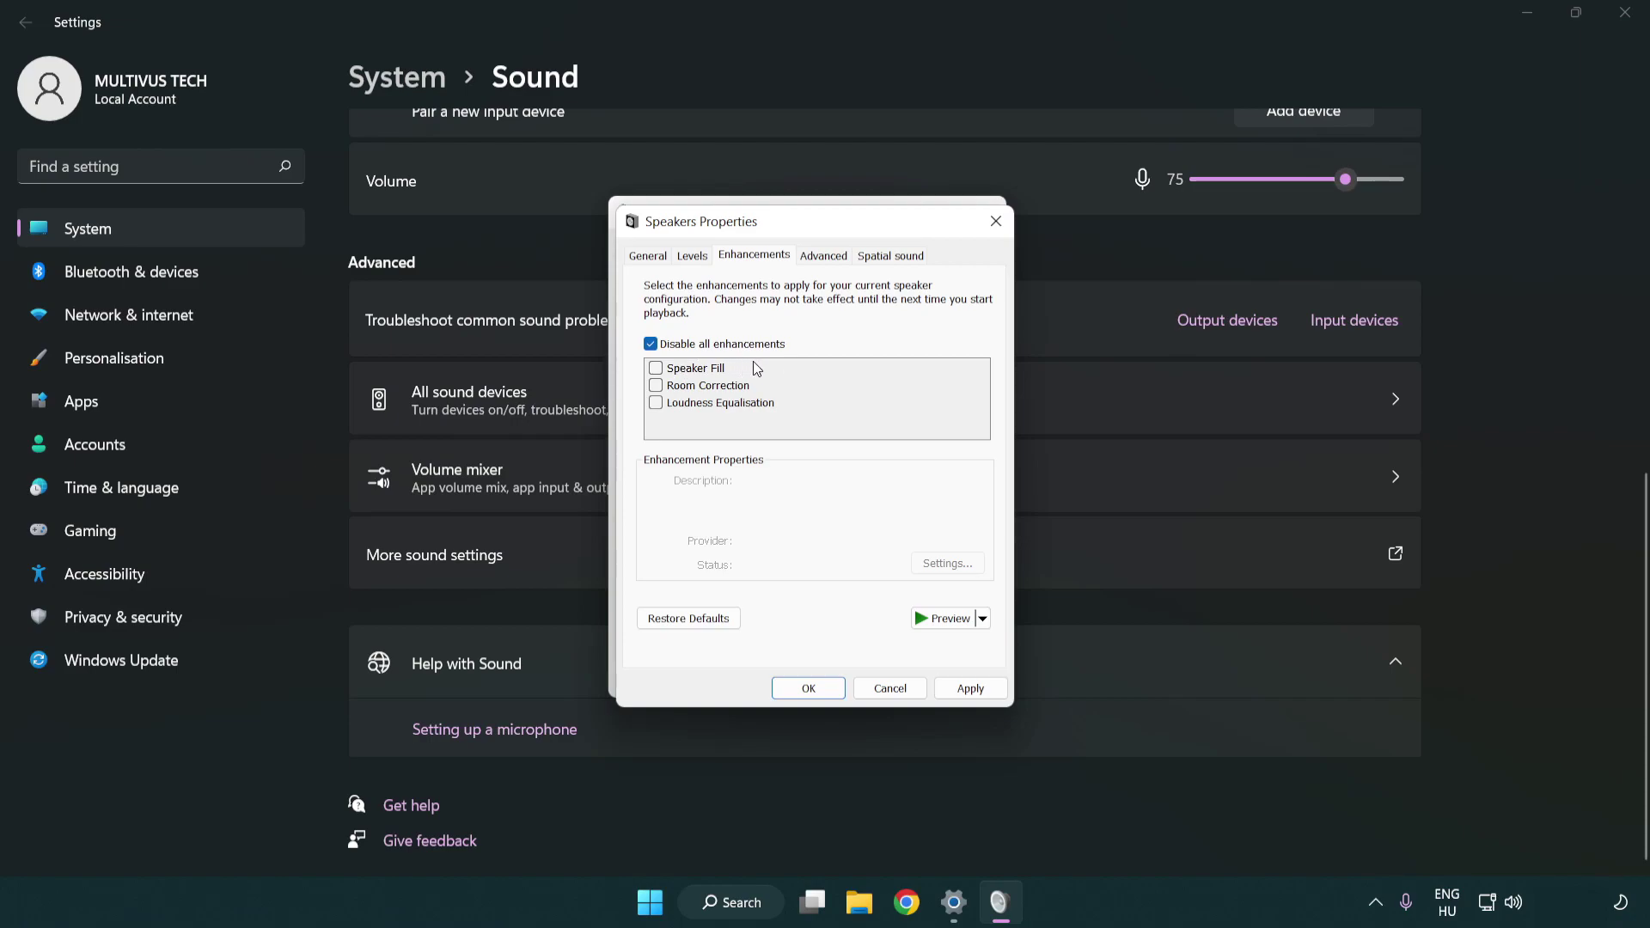
- Set the default format to 16 bit, 48000 Hz (DVD Quality), apply it and close the sound dialogs
click(828, 264)
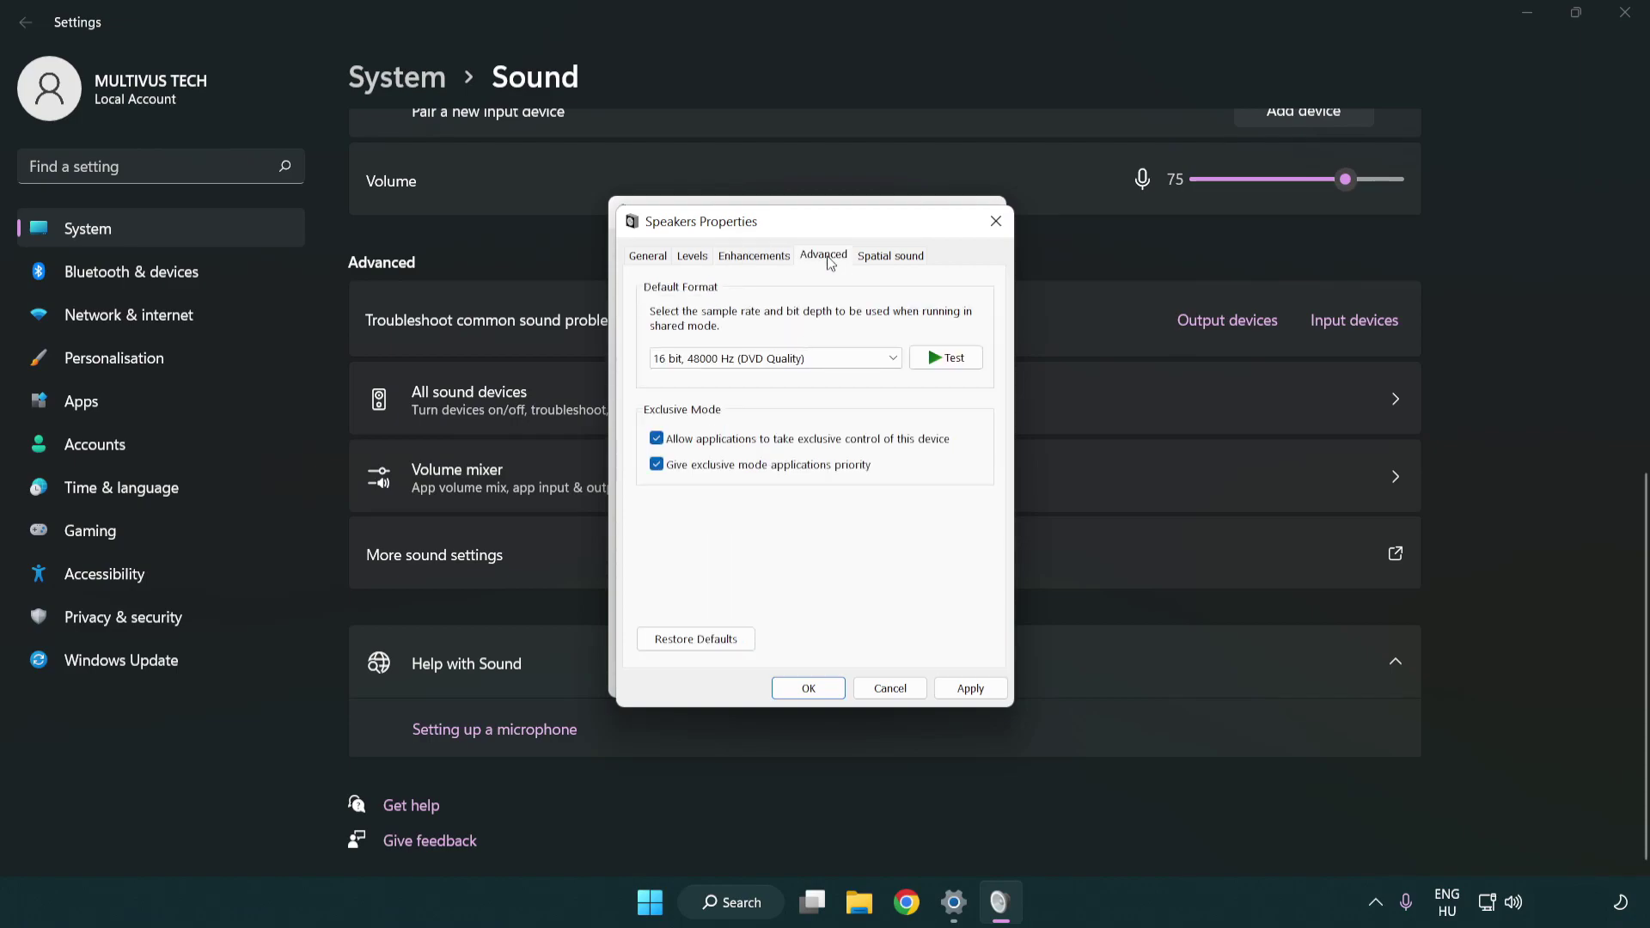
click(729, 358)
click(741, 393)
click(968, 689)
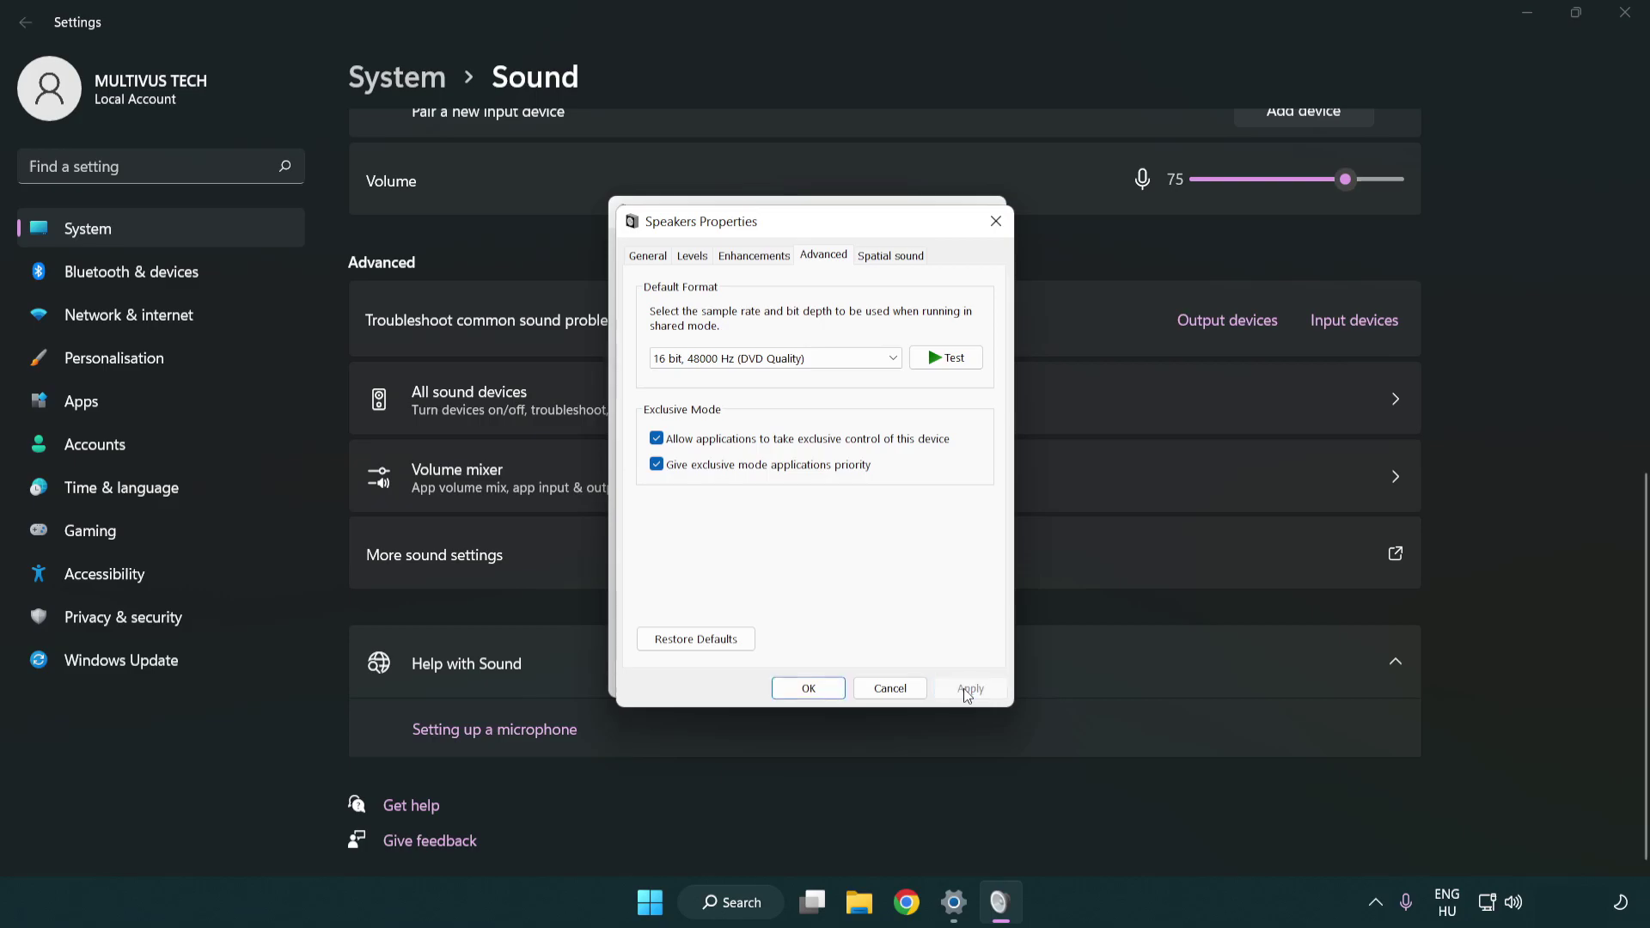
click(813, 690)
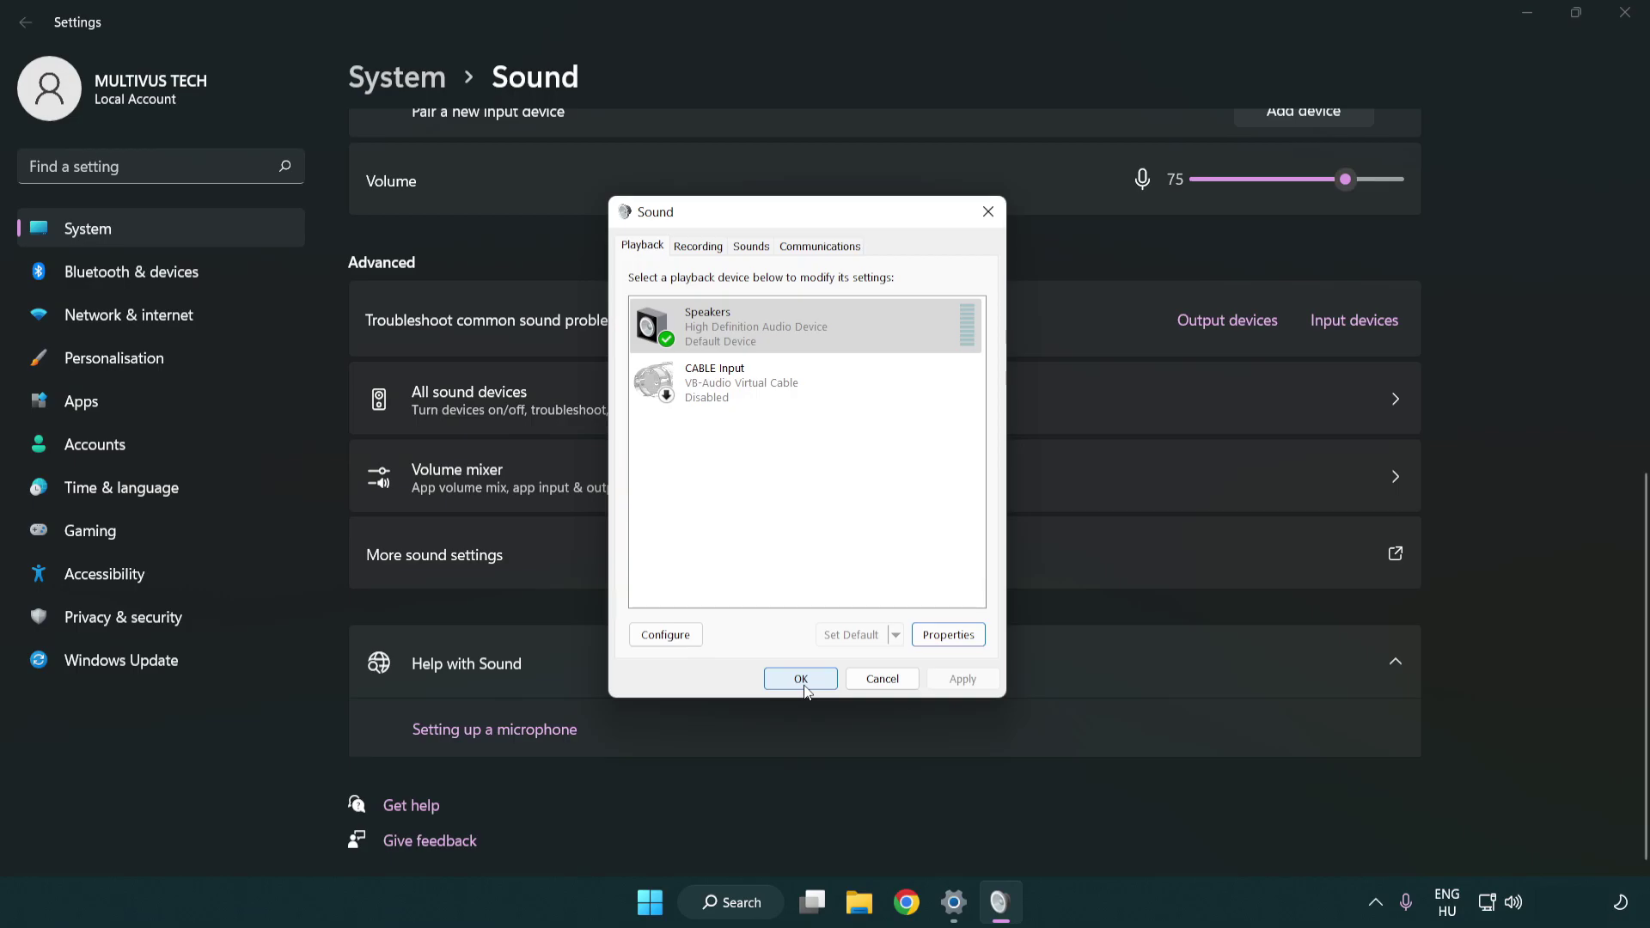
click(799, 684)
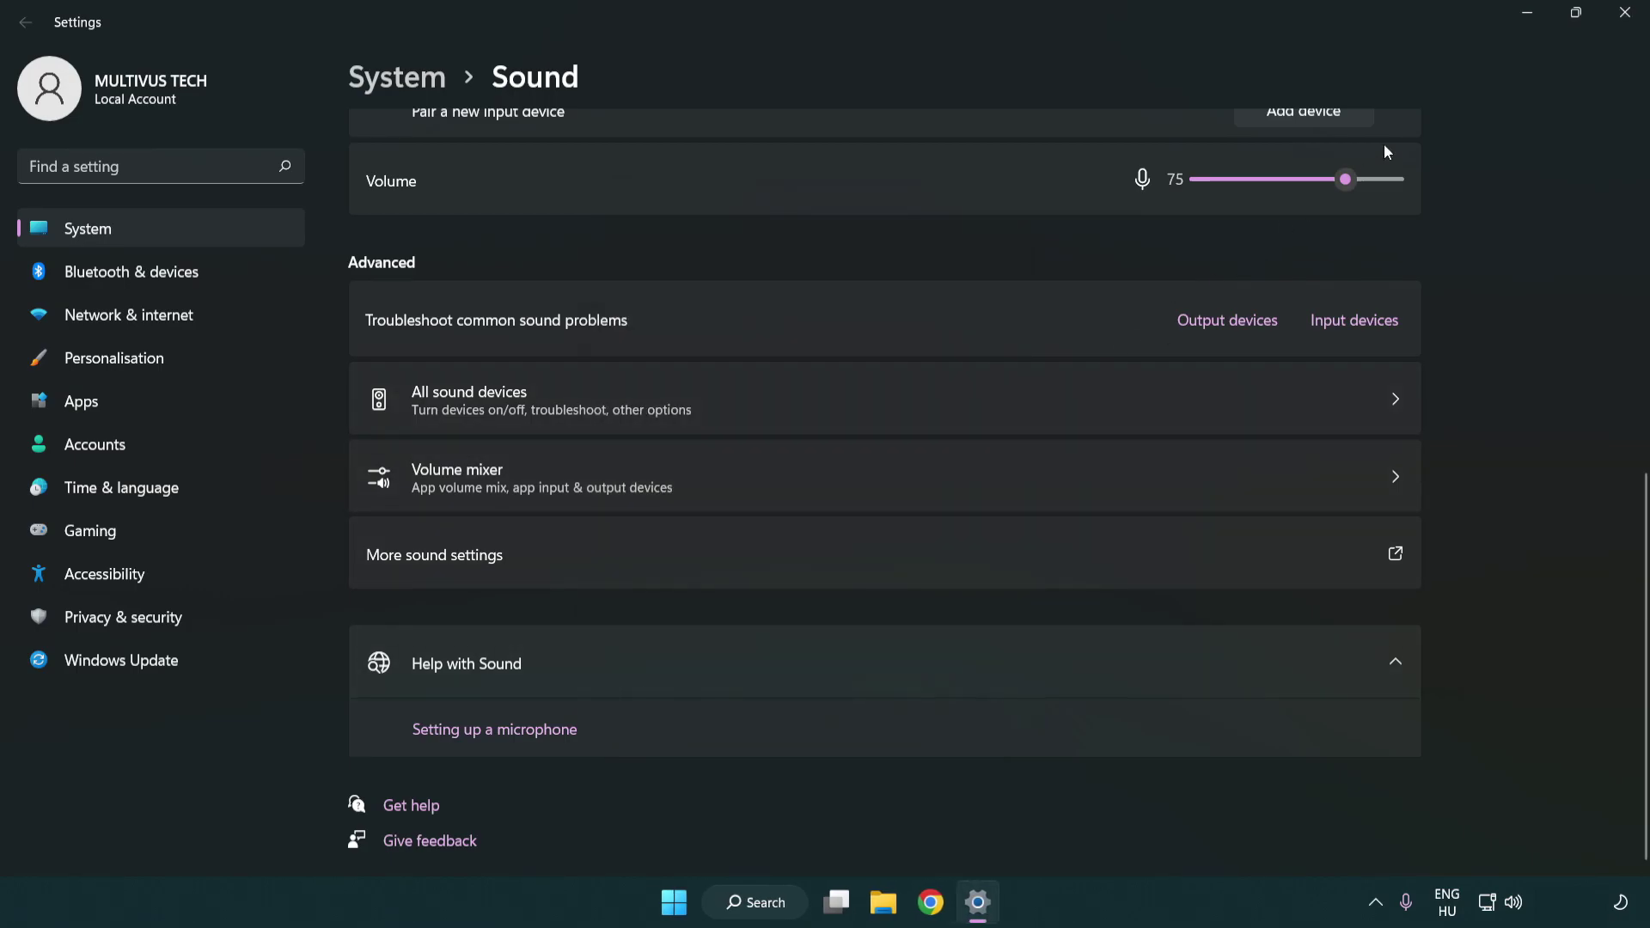
- Close Settings and show the Start menu power options (Sleep, Shut down, Restart)
click(1623, 16)
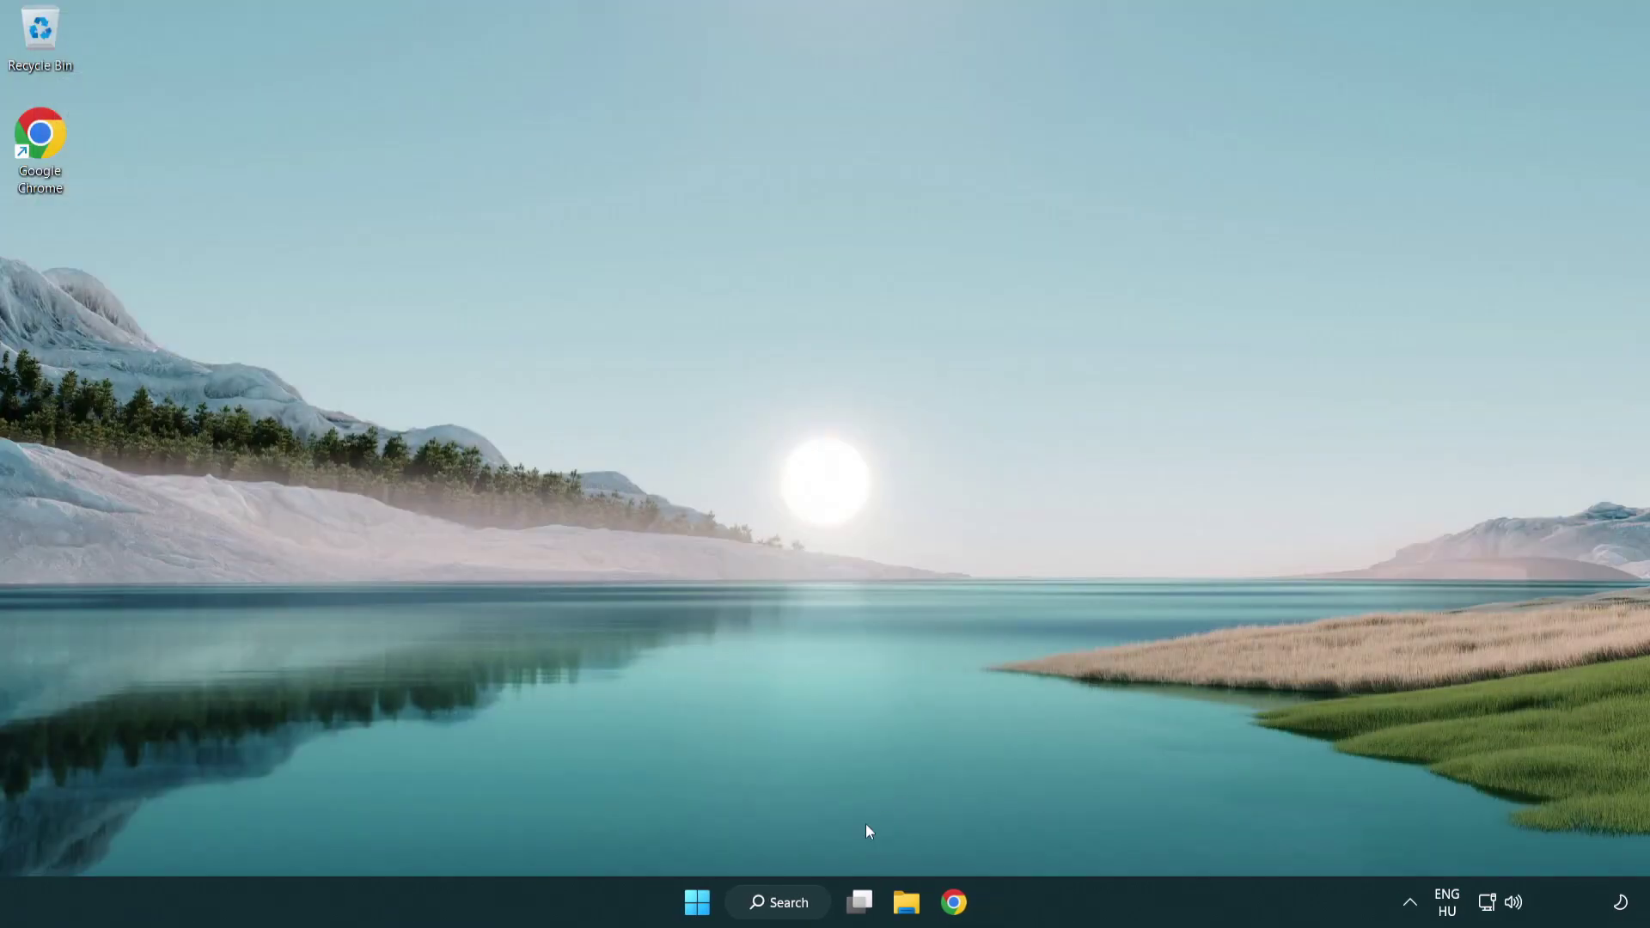
click(697, 904)
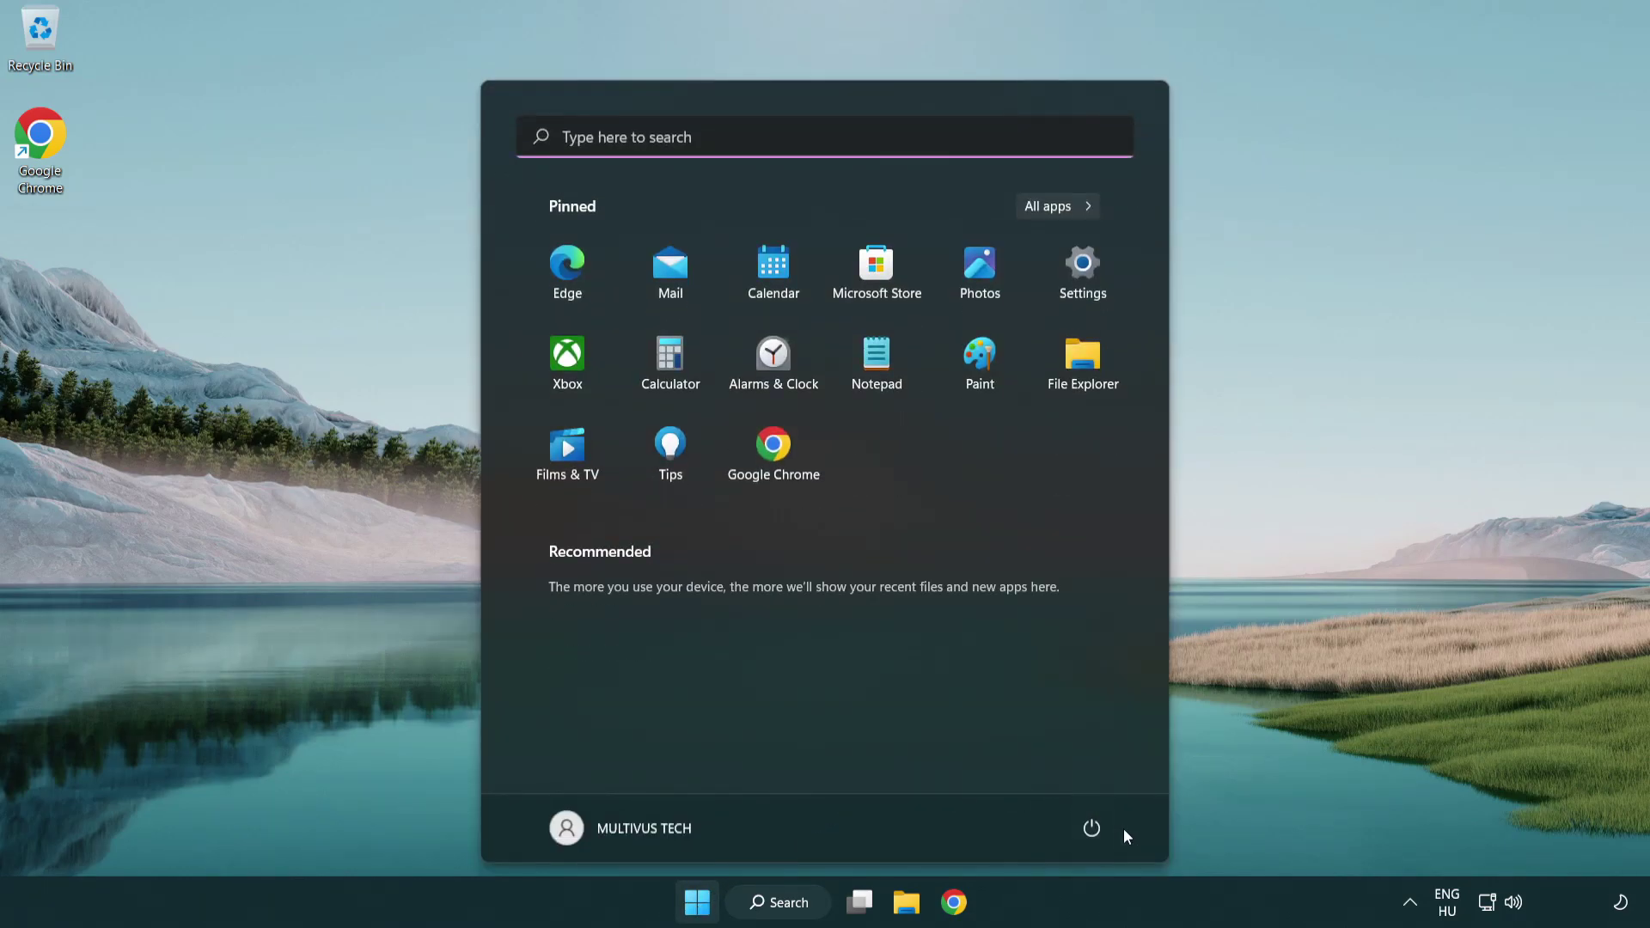
click(1094, 831)
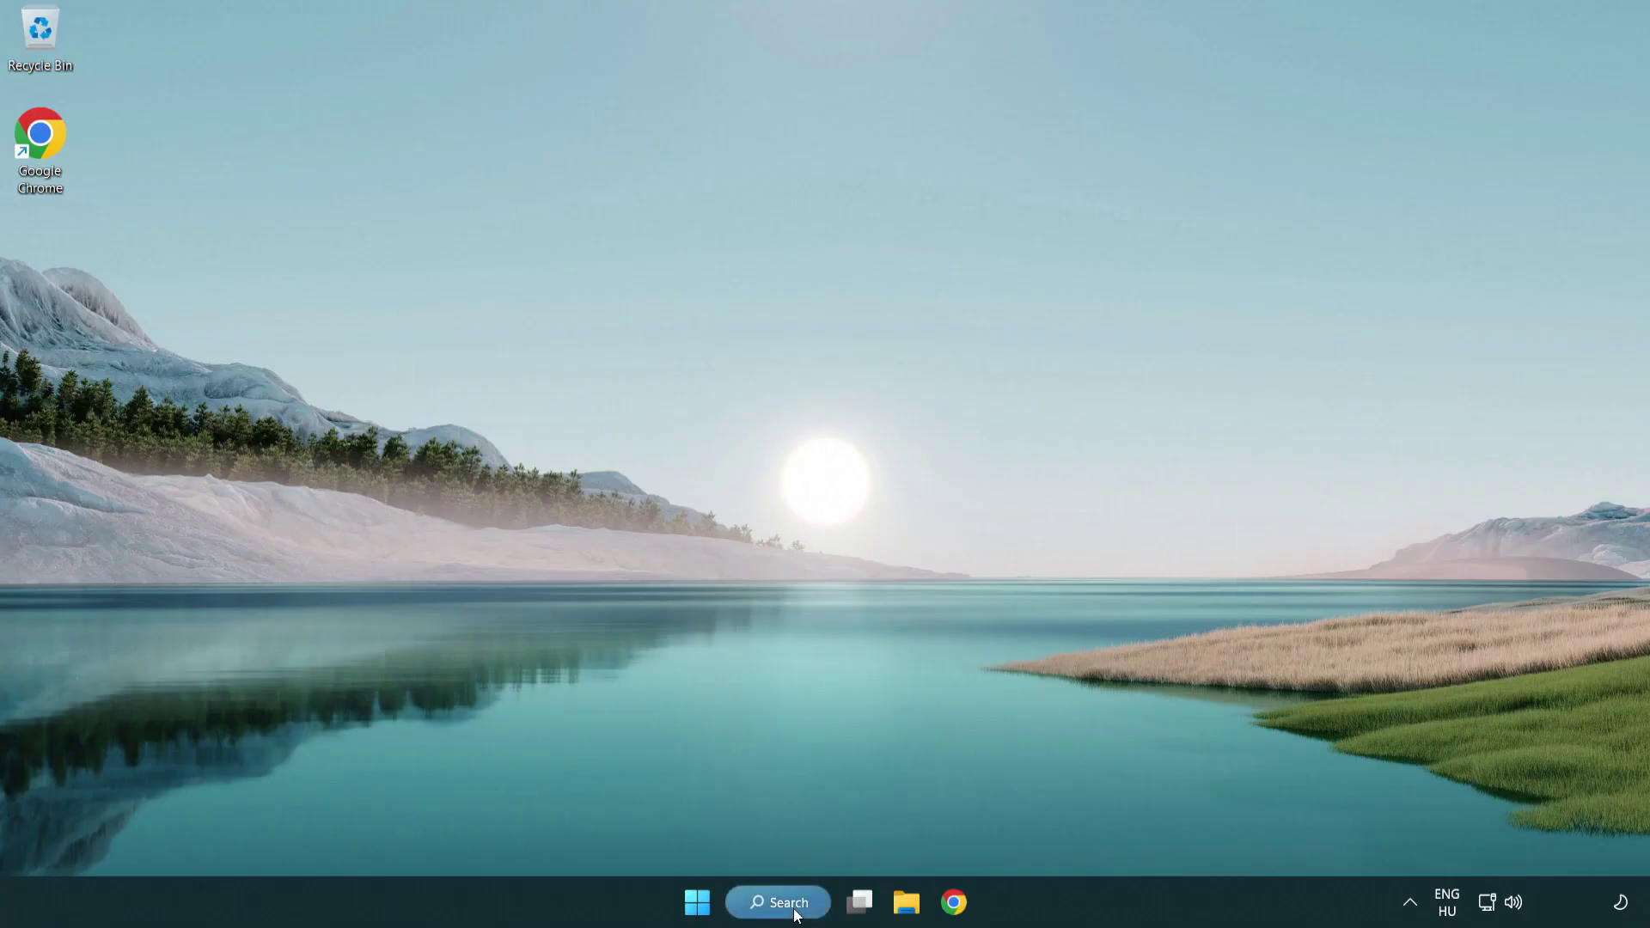
- Search for 'device manager' and launch Device Manager from the best match
click(789, 902)
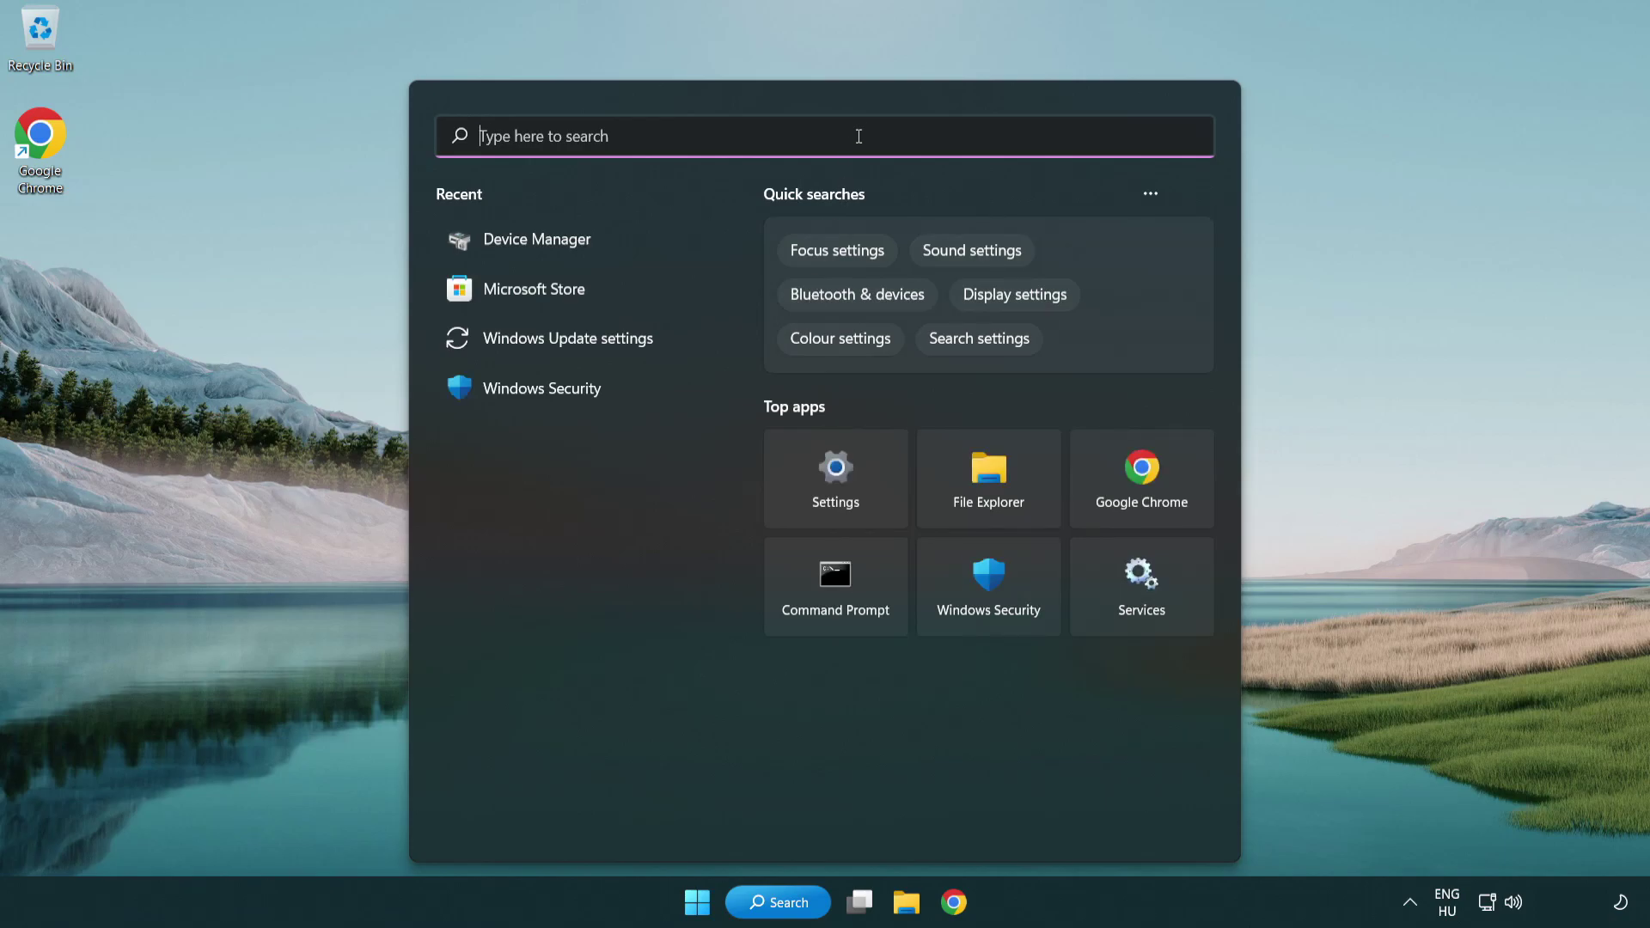
text(device manager)
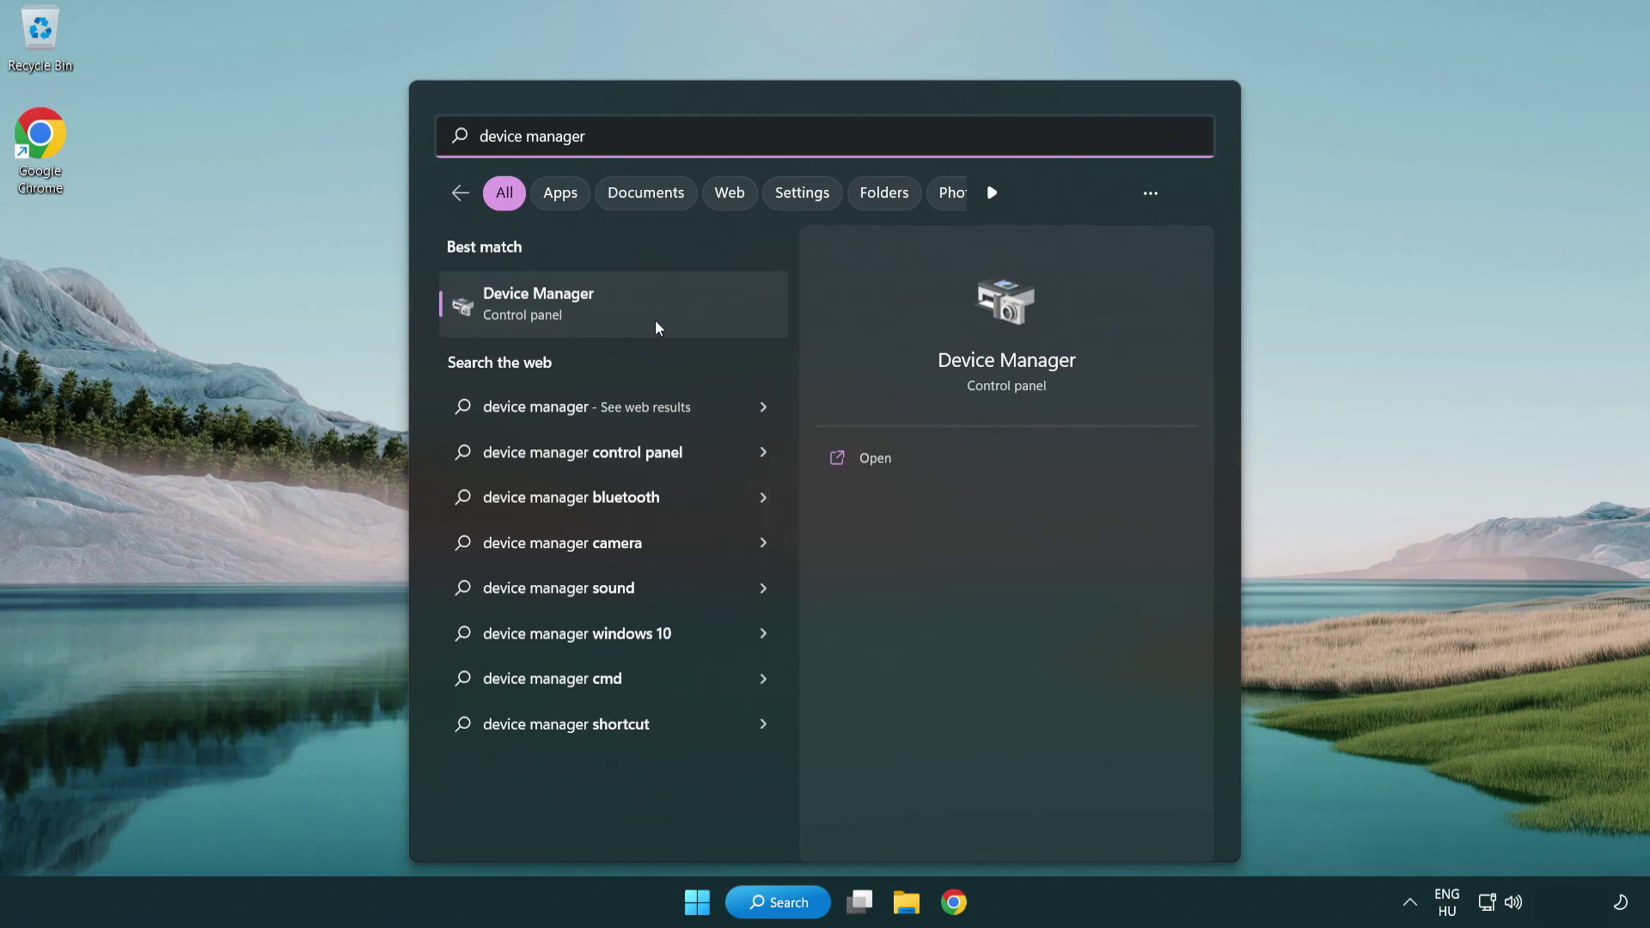
click(676, 310)
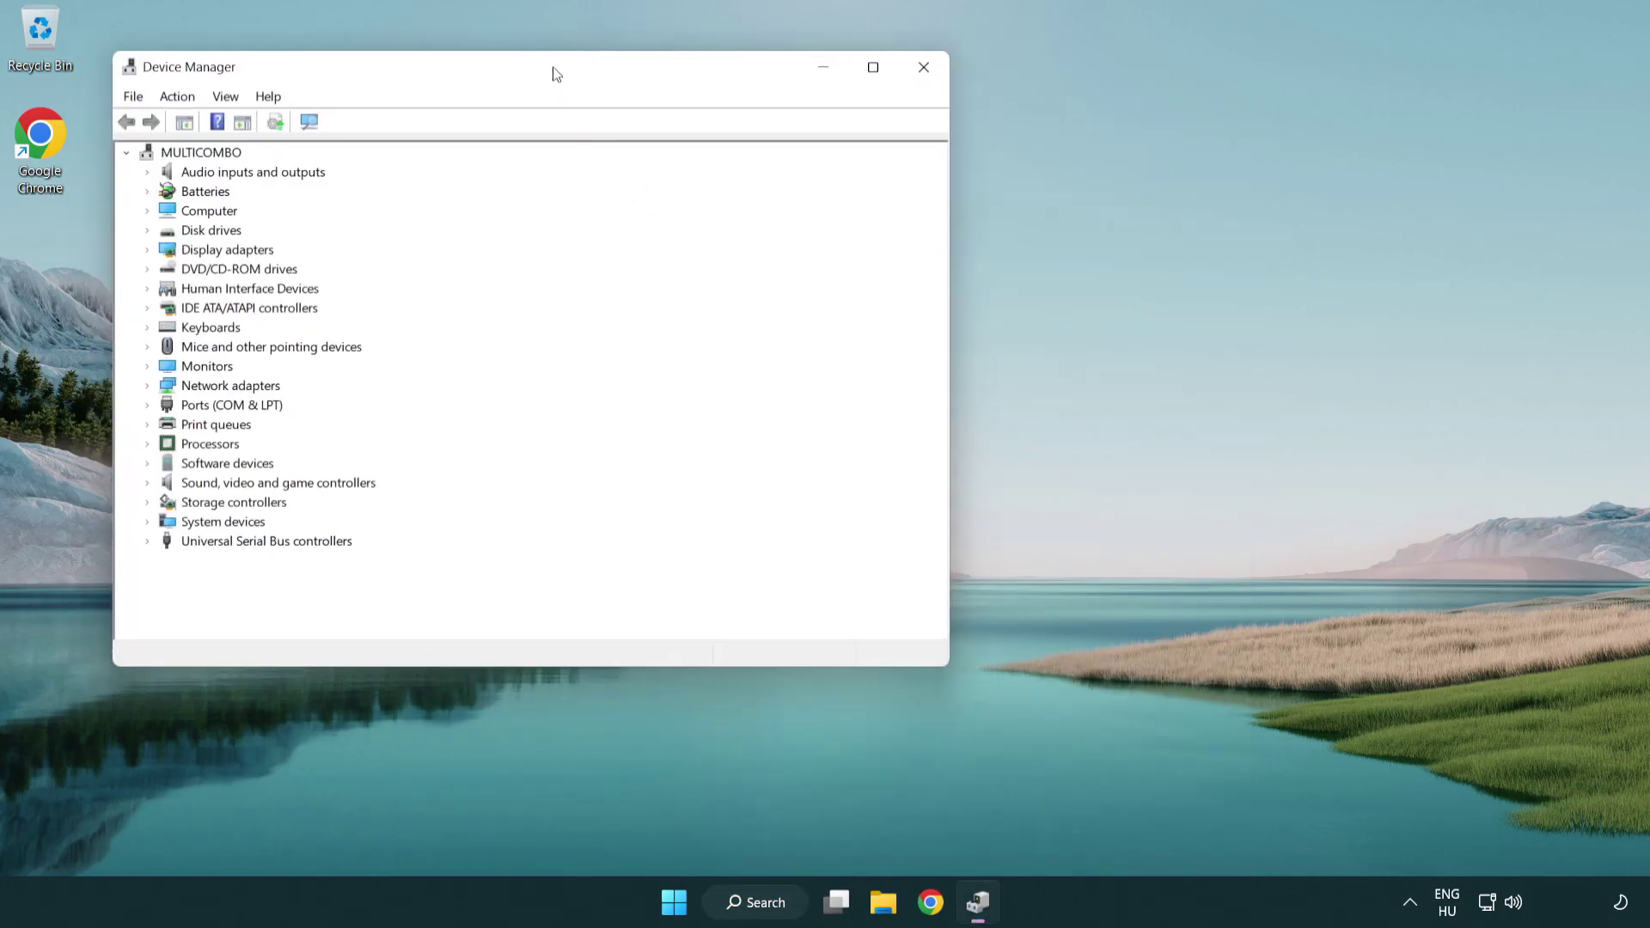
- Start Update driver for the High Definition Audio Device under Sound, video and game controllers
drag(553, 73, 831, 154)
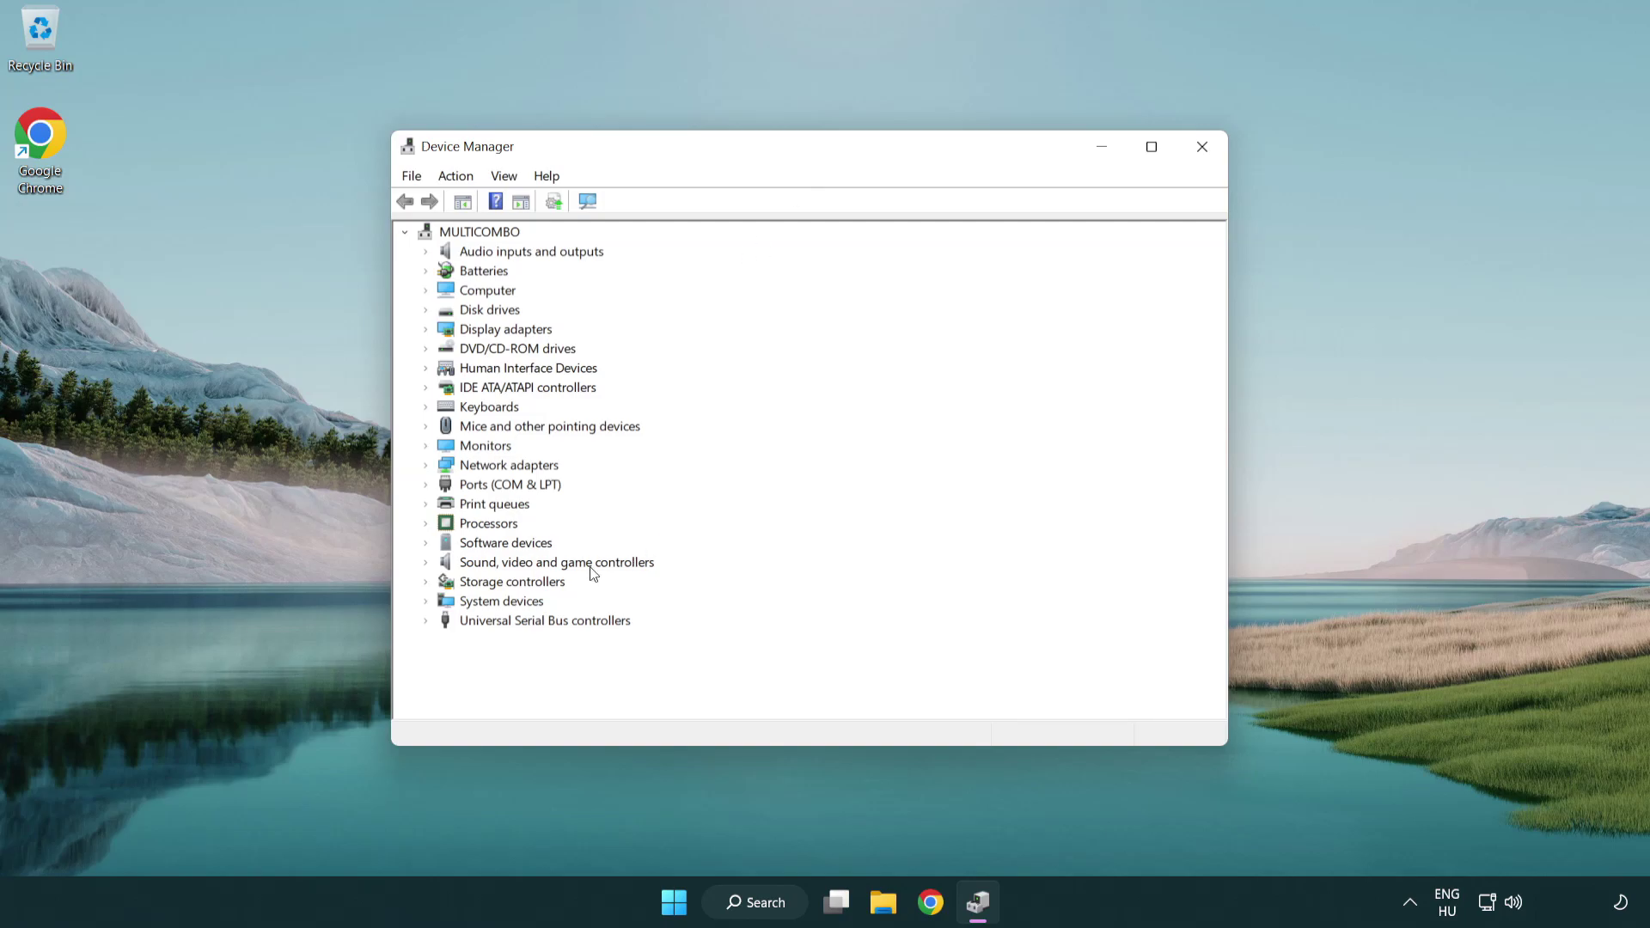
click(471, 564)
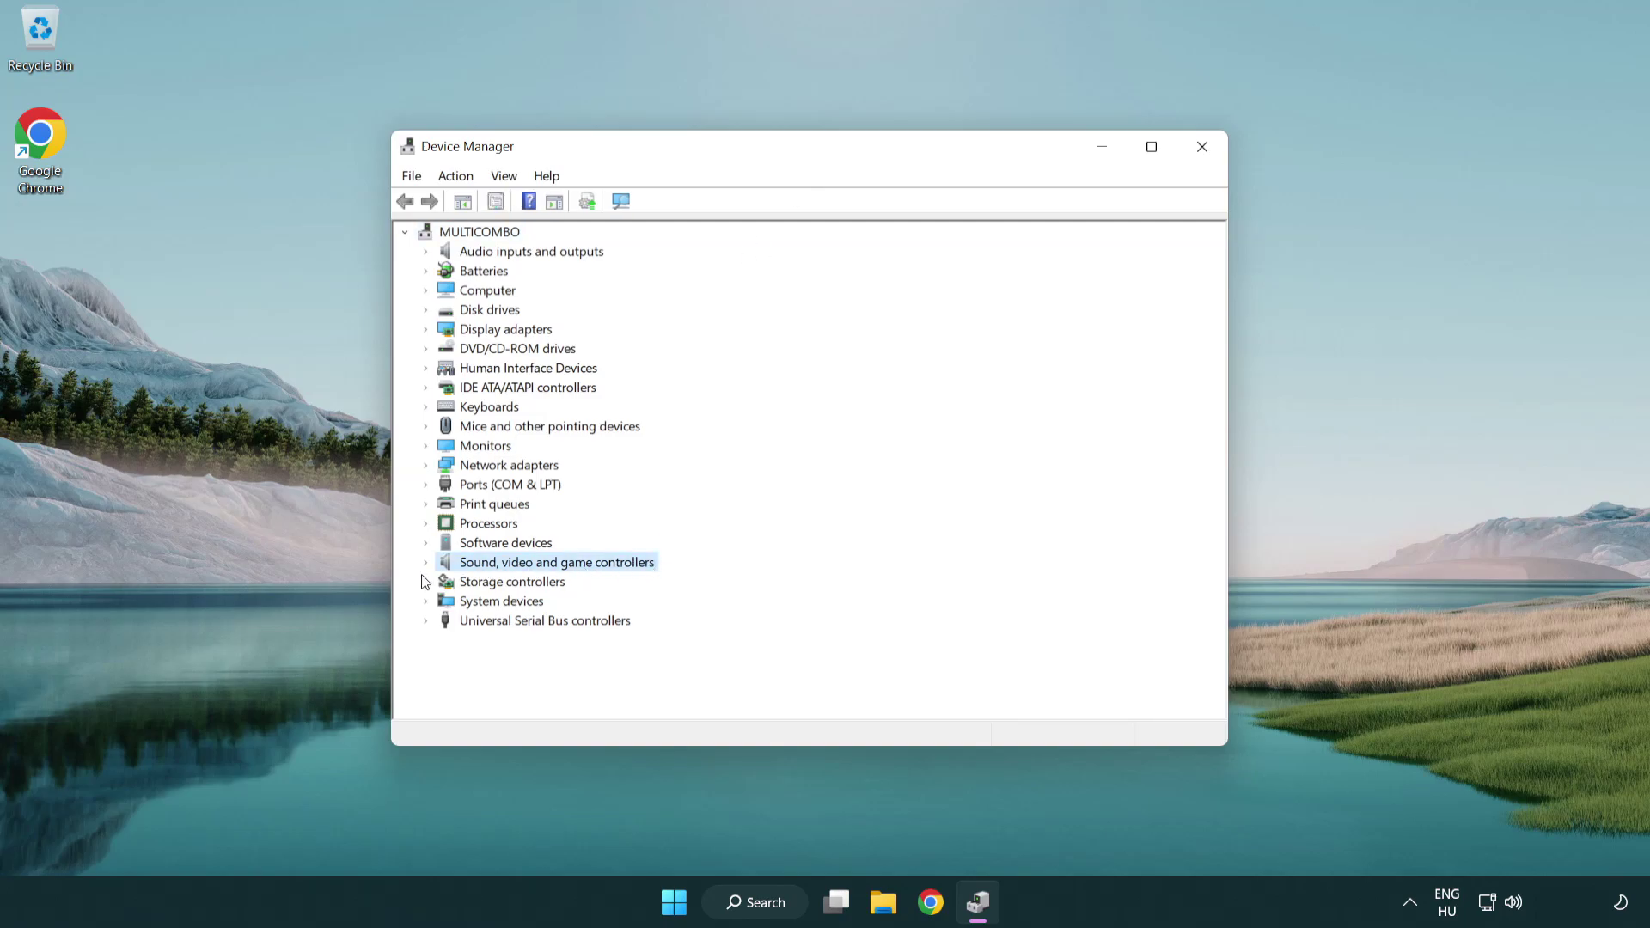
click(427, 564)
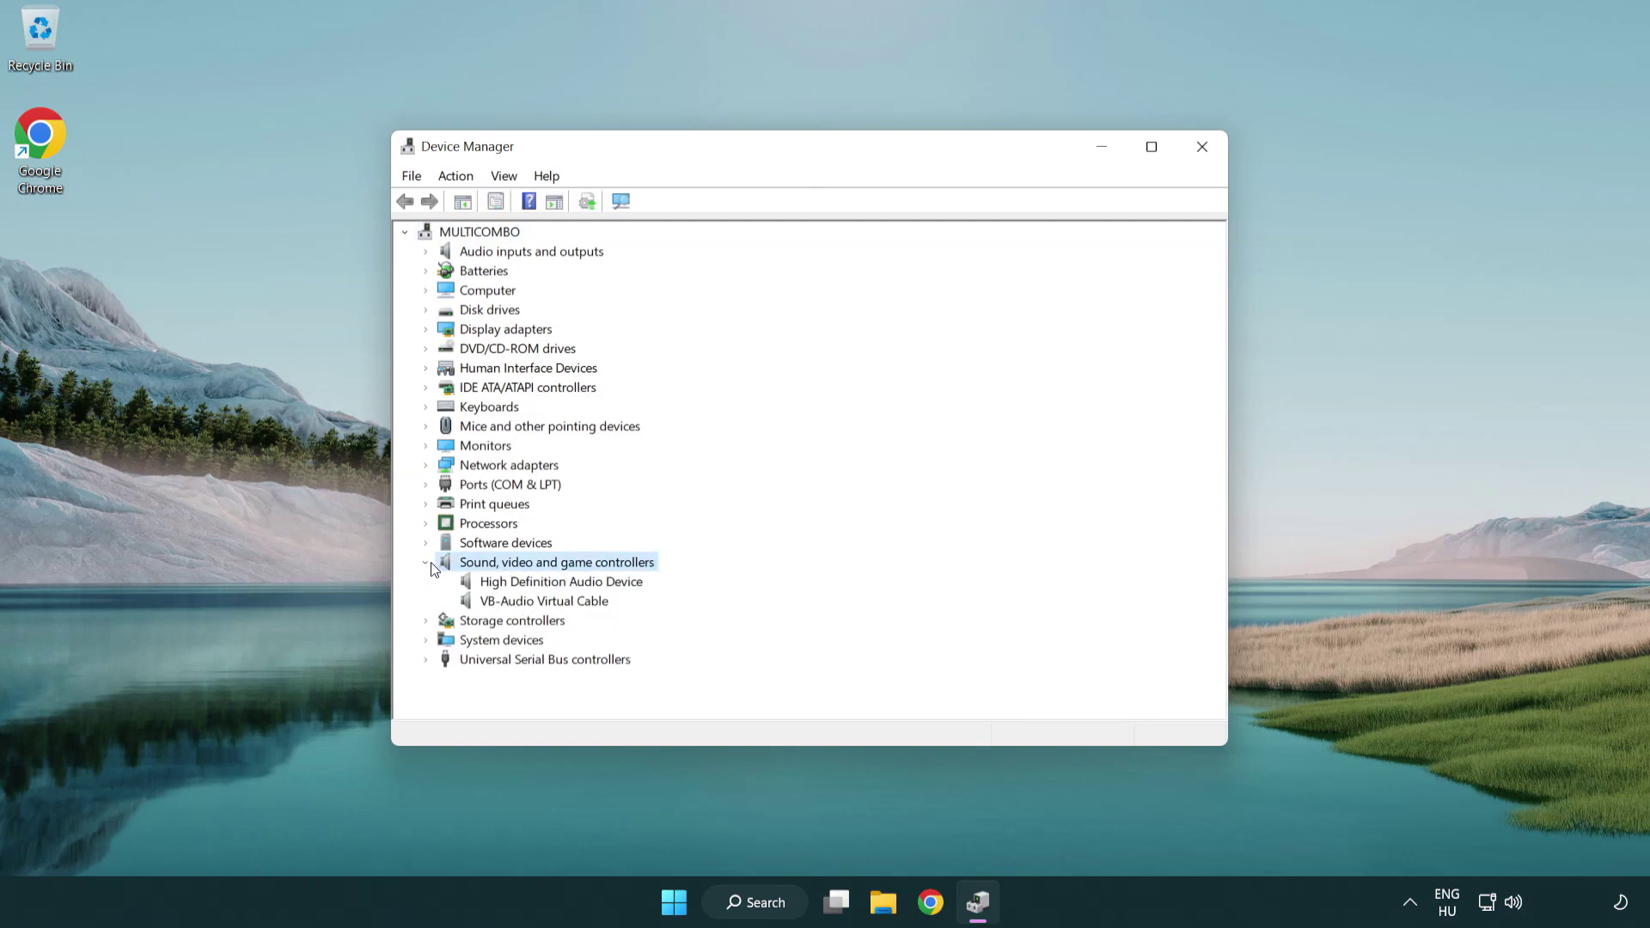
click(513, 587)
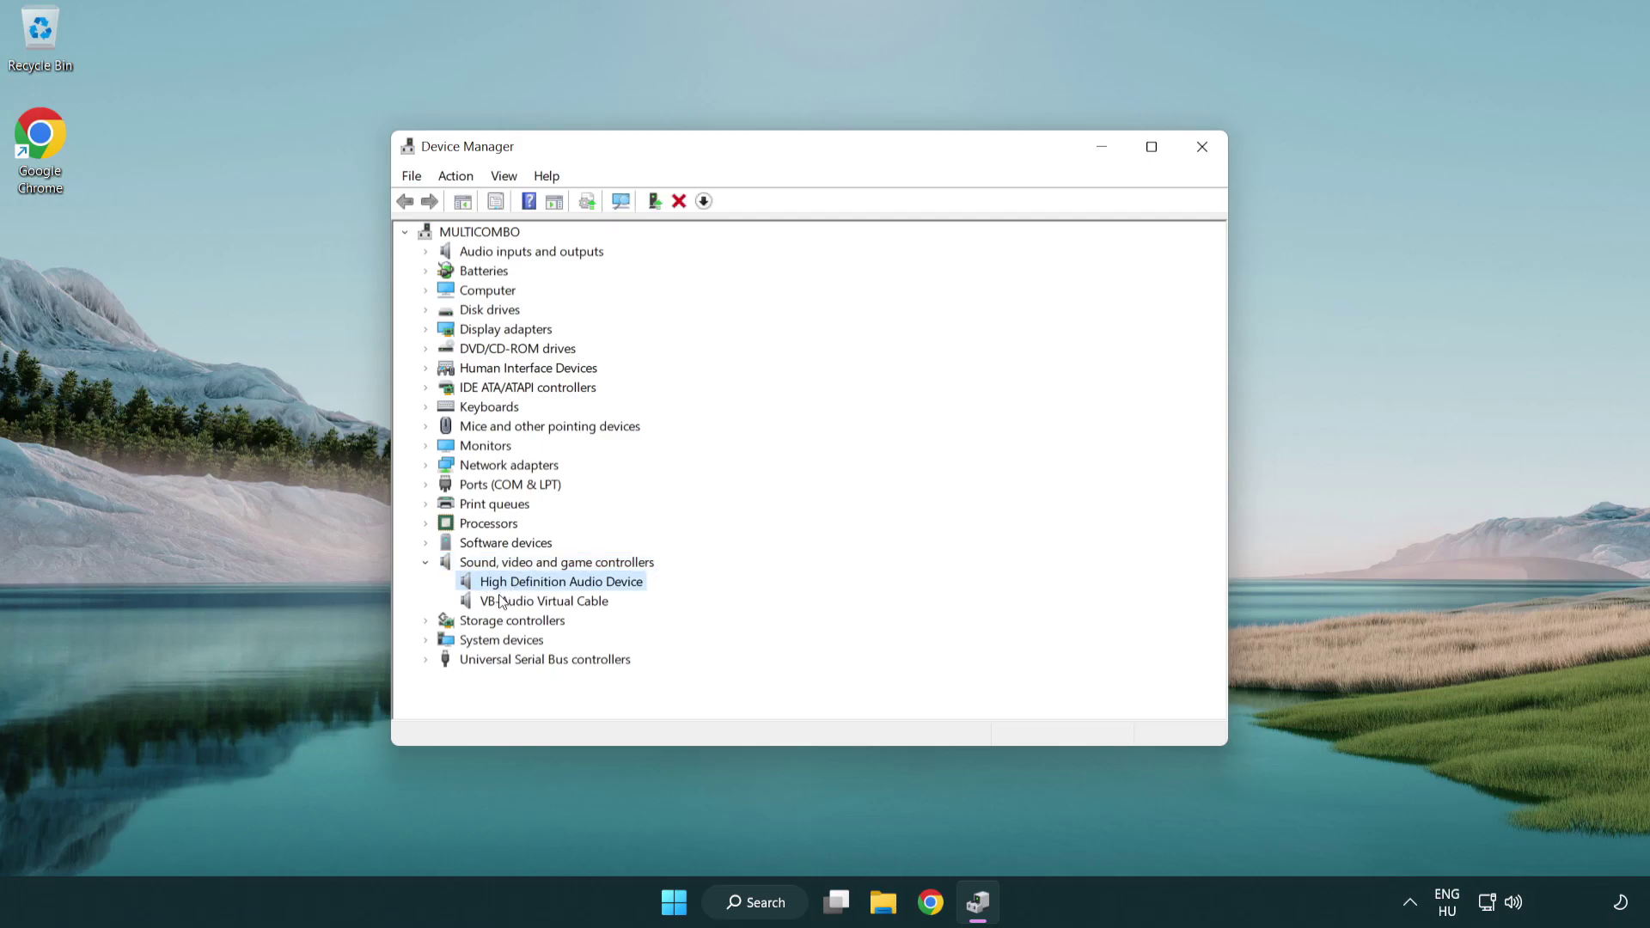
right_click(577, 581)
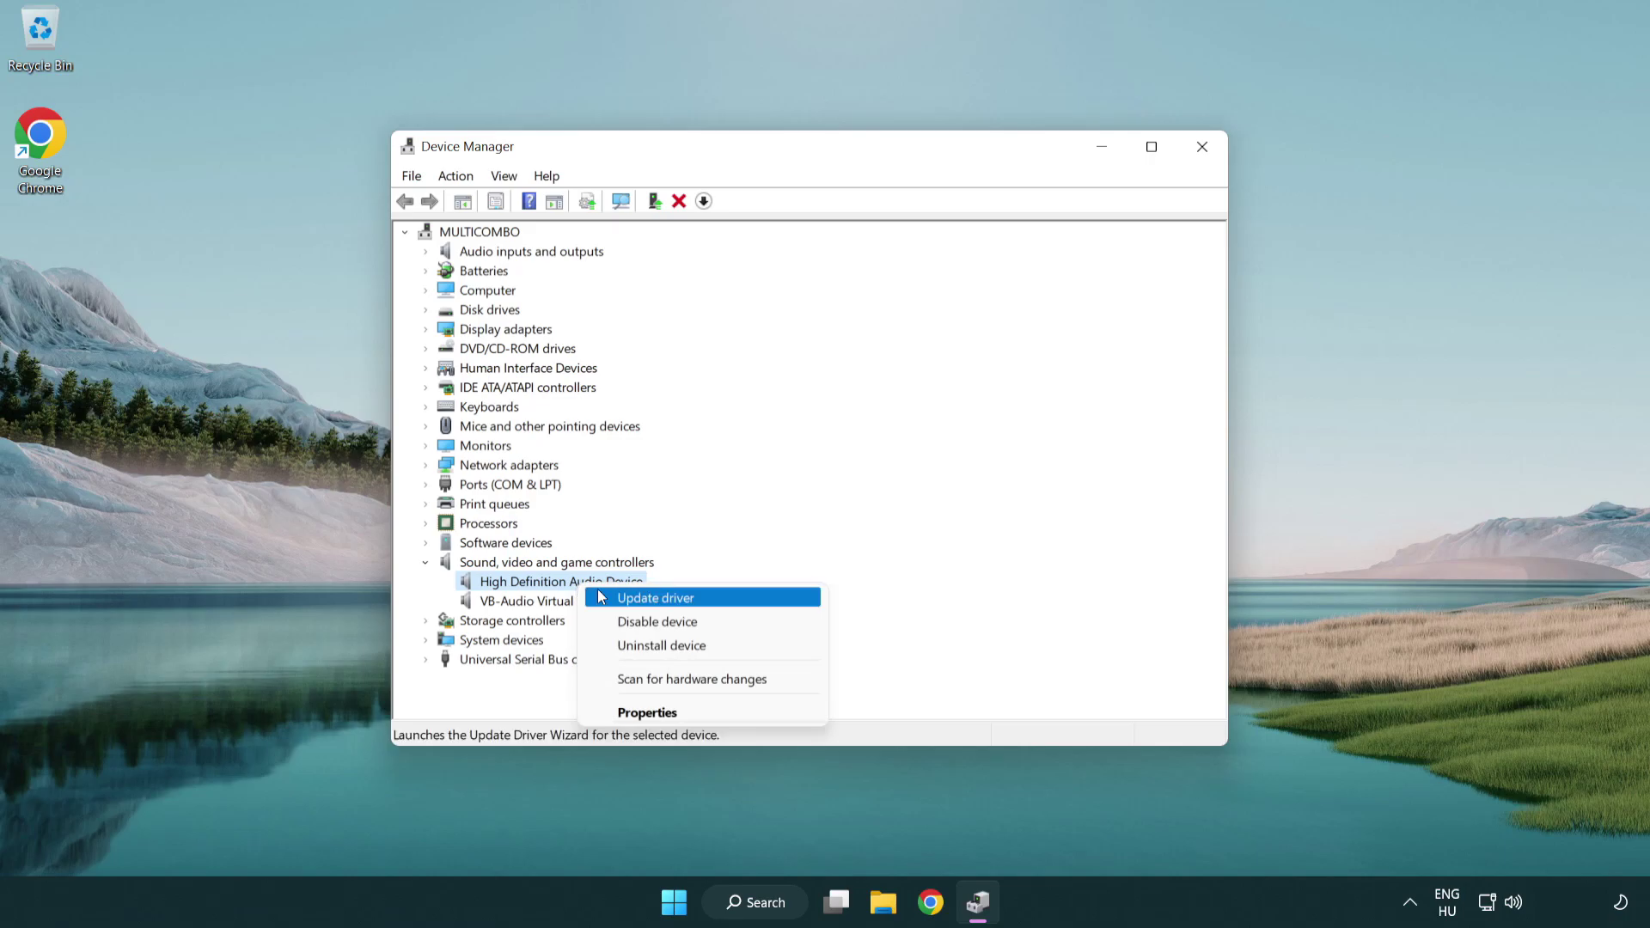
click(713, 600)
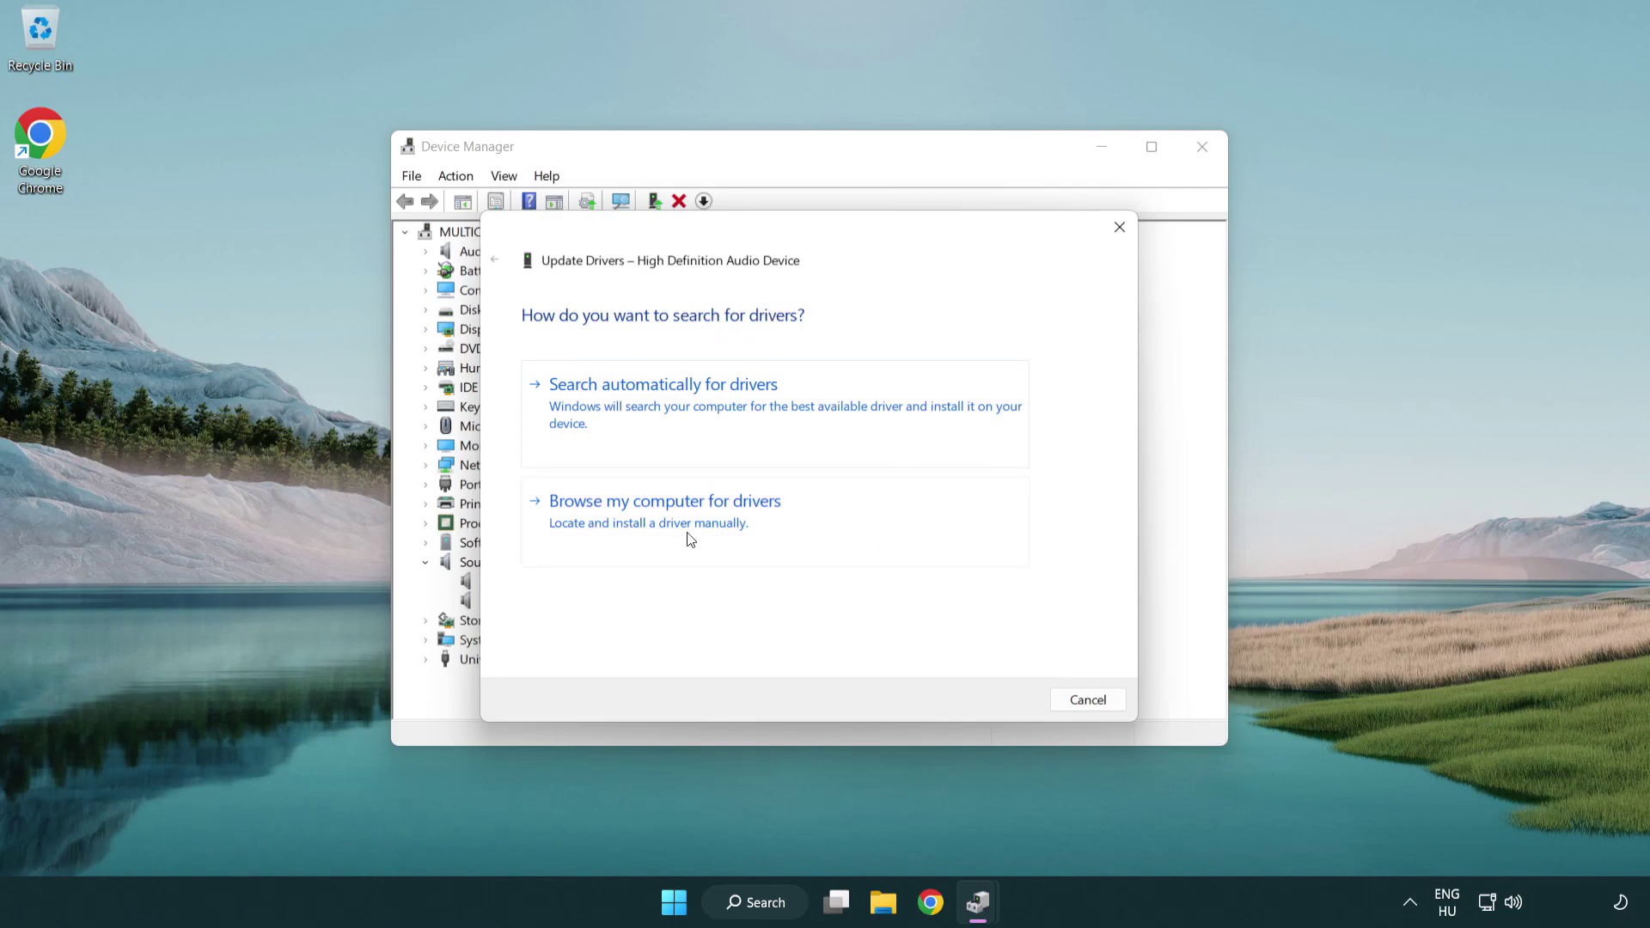
- Reinstall the High Definition Audio Device driver from the compatible driver list, confirming the warning
click(667, 541)
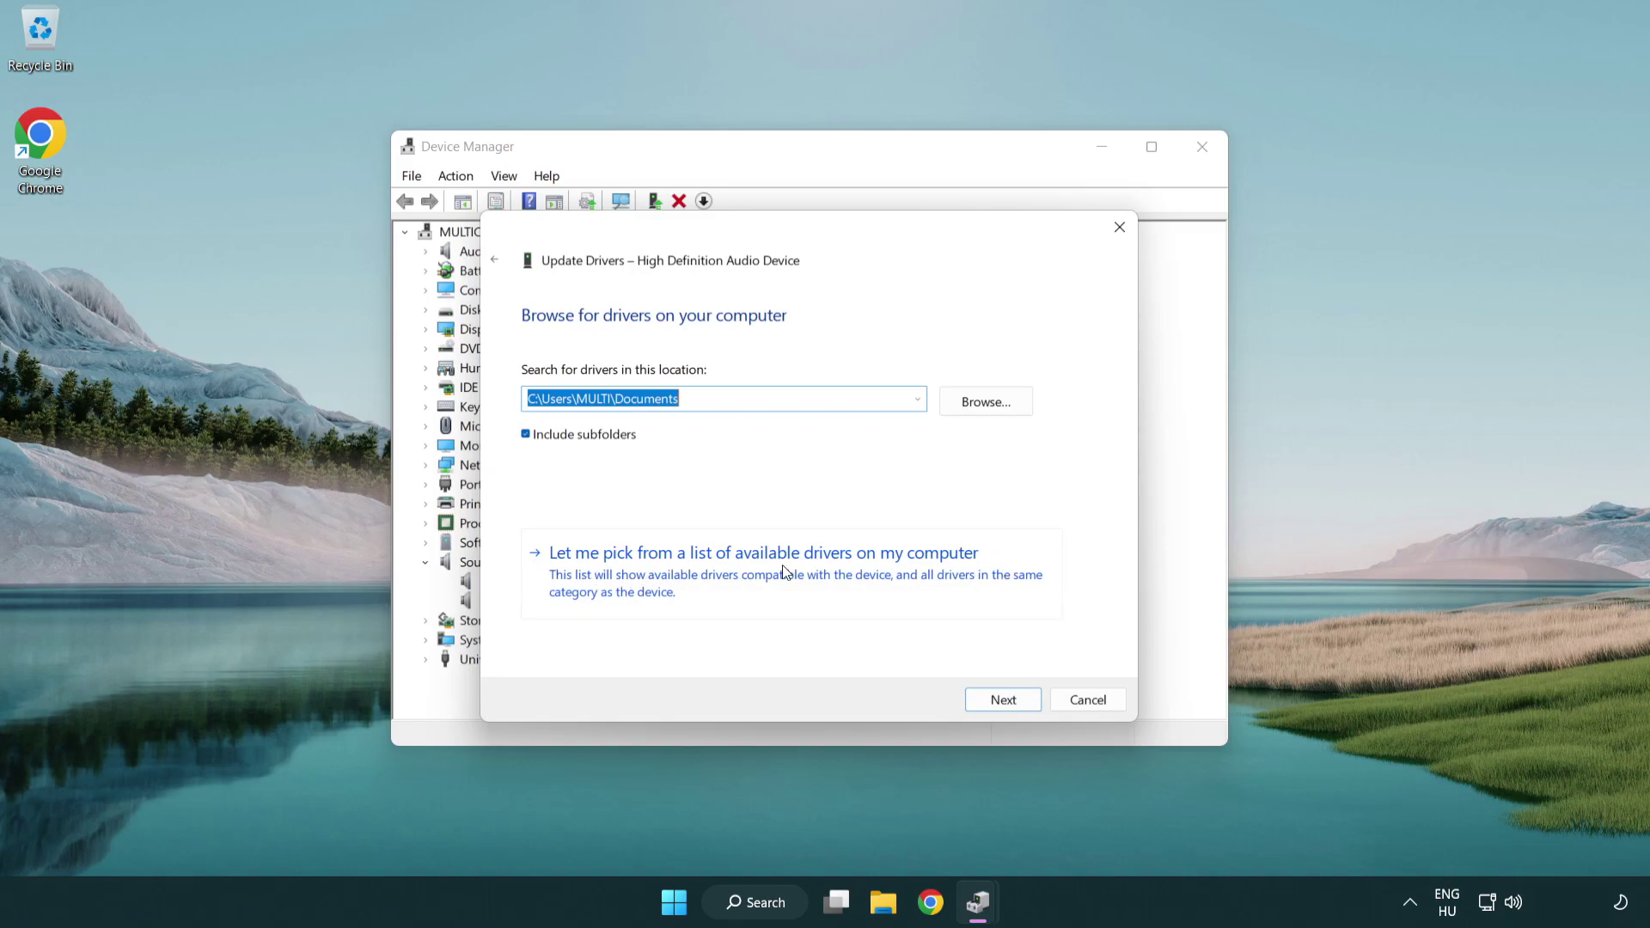
click(793, 586)
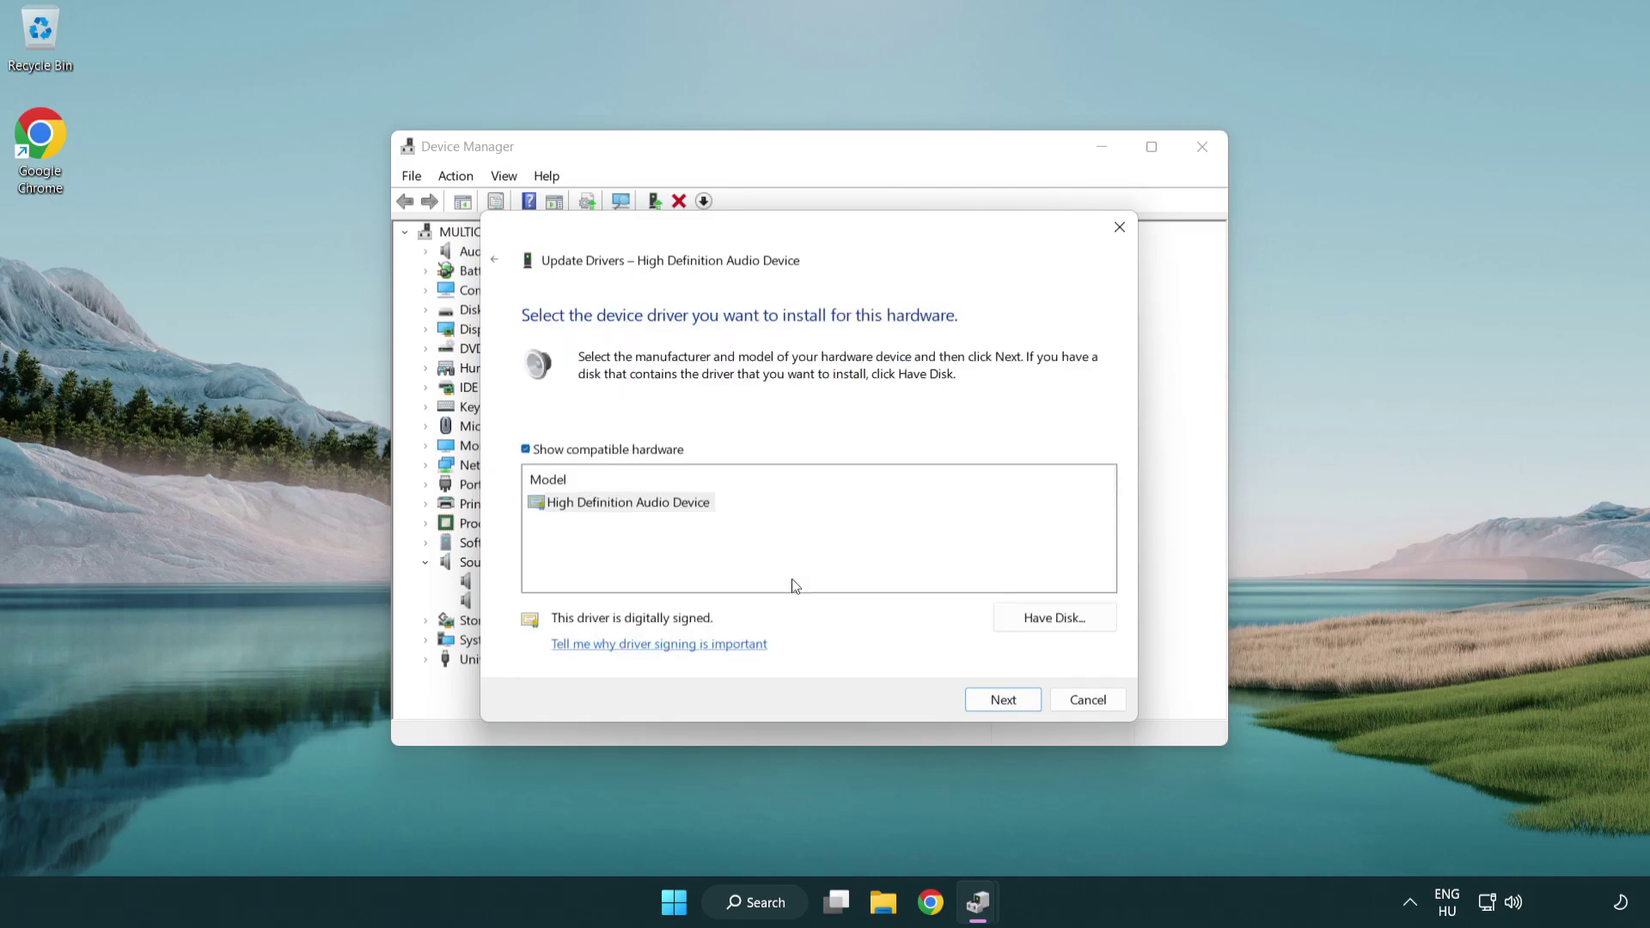
click(560, 523)
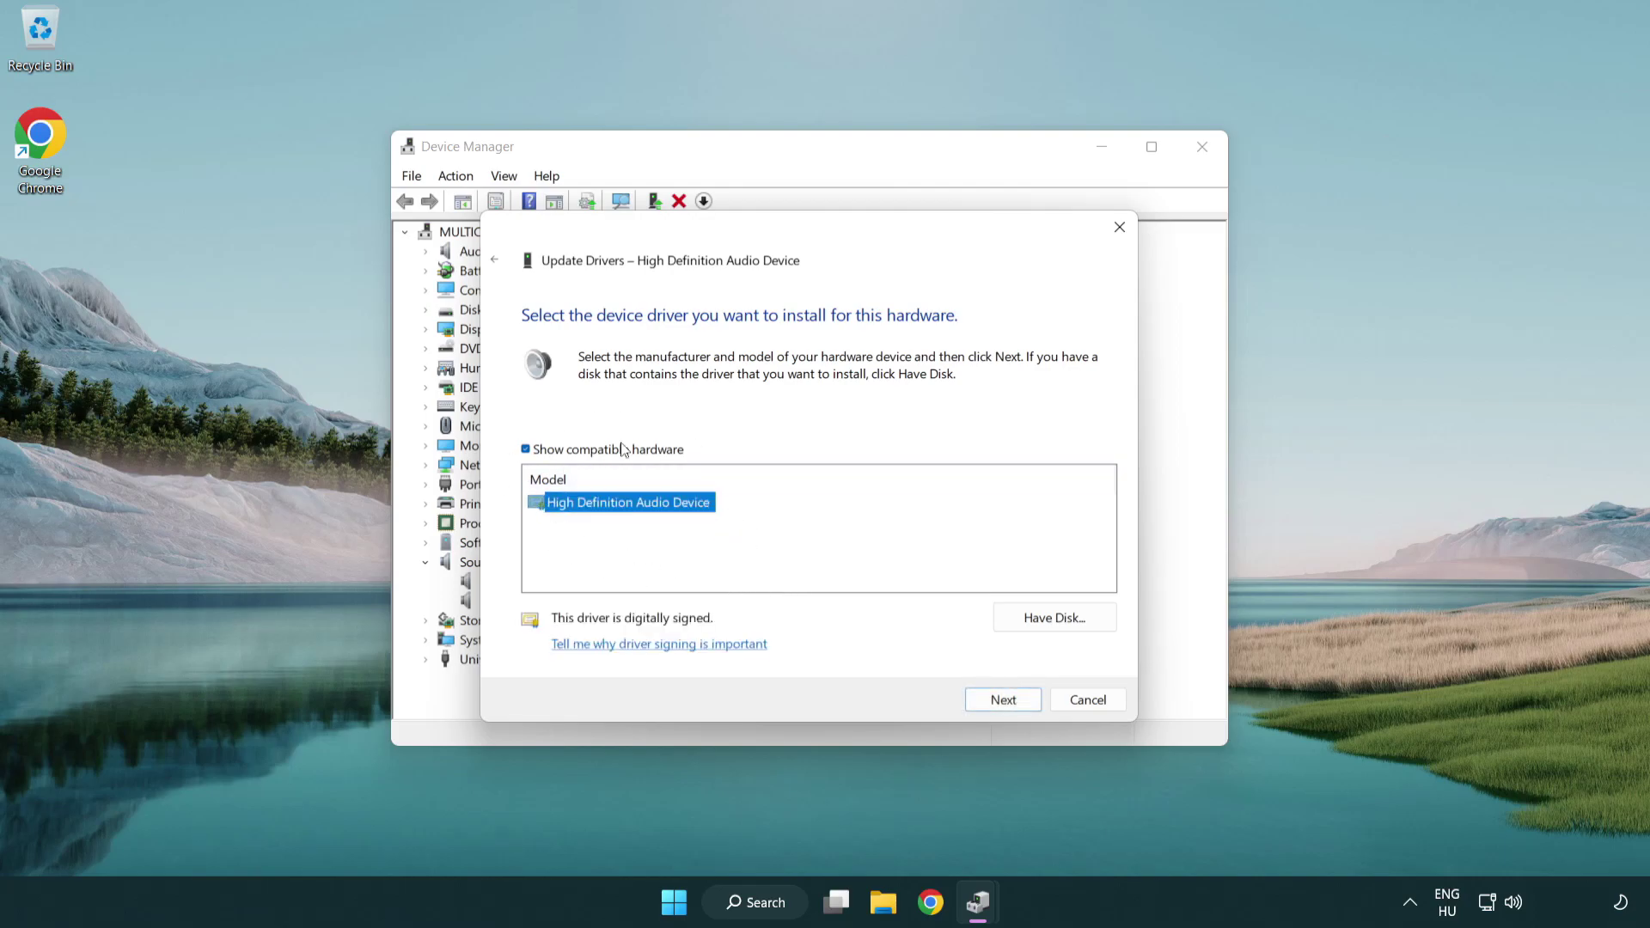
click(1022, 707)
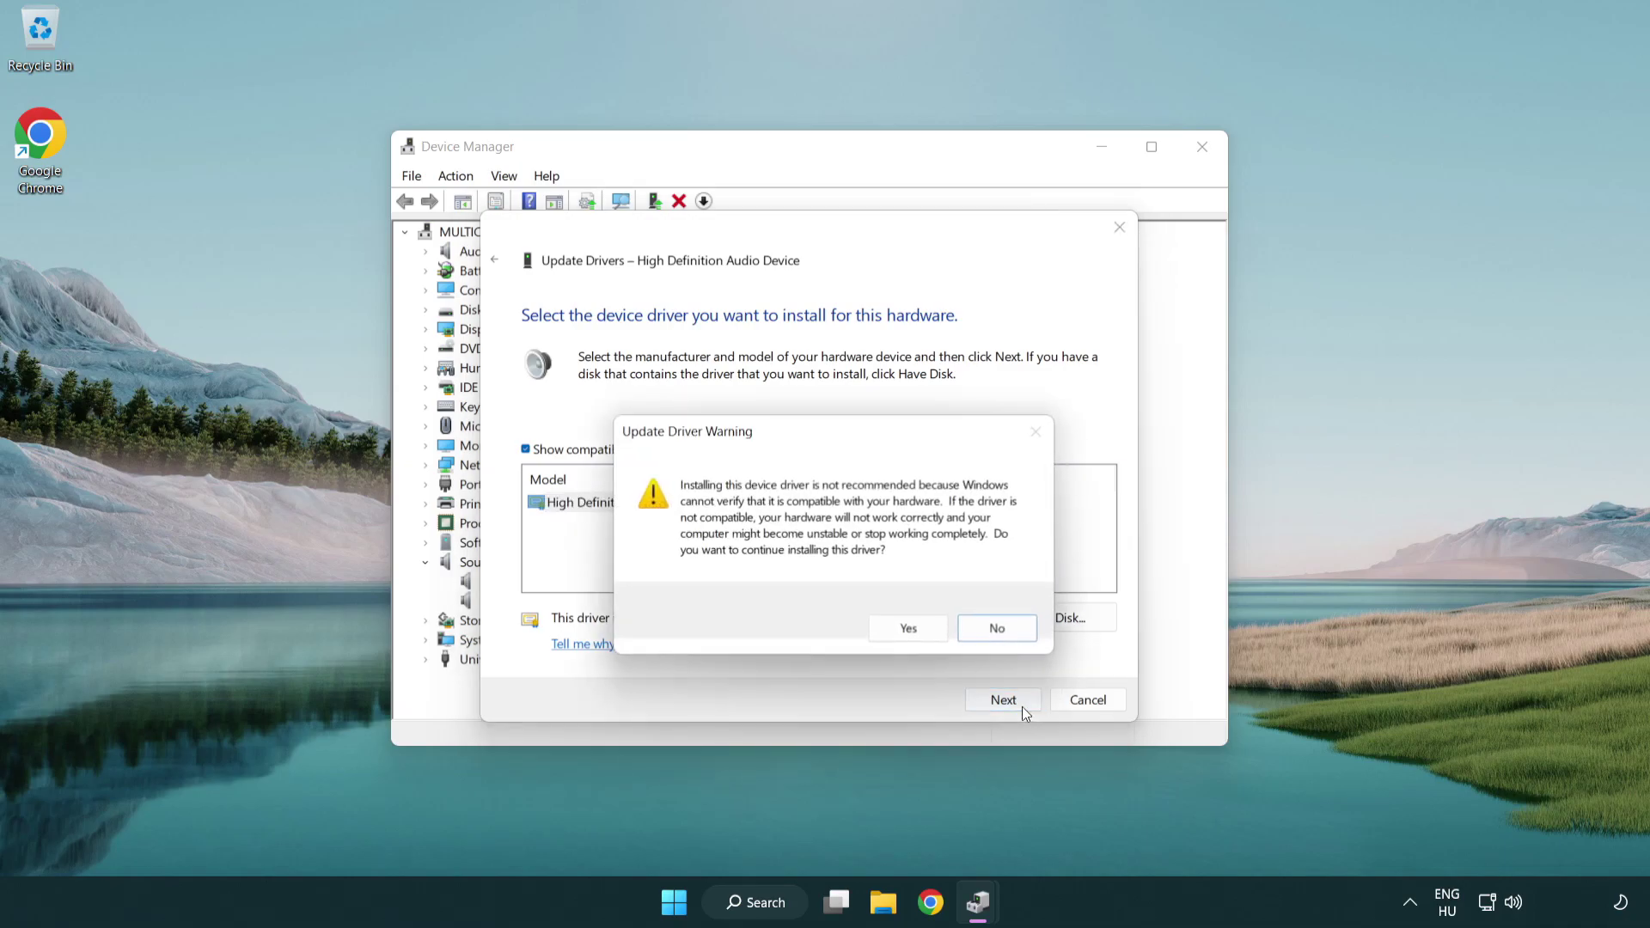
click(908, 632)
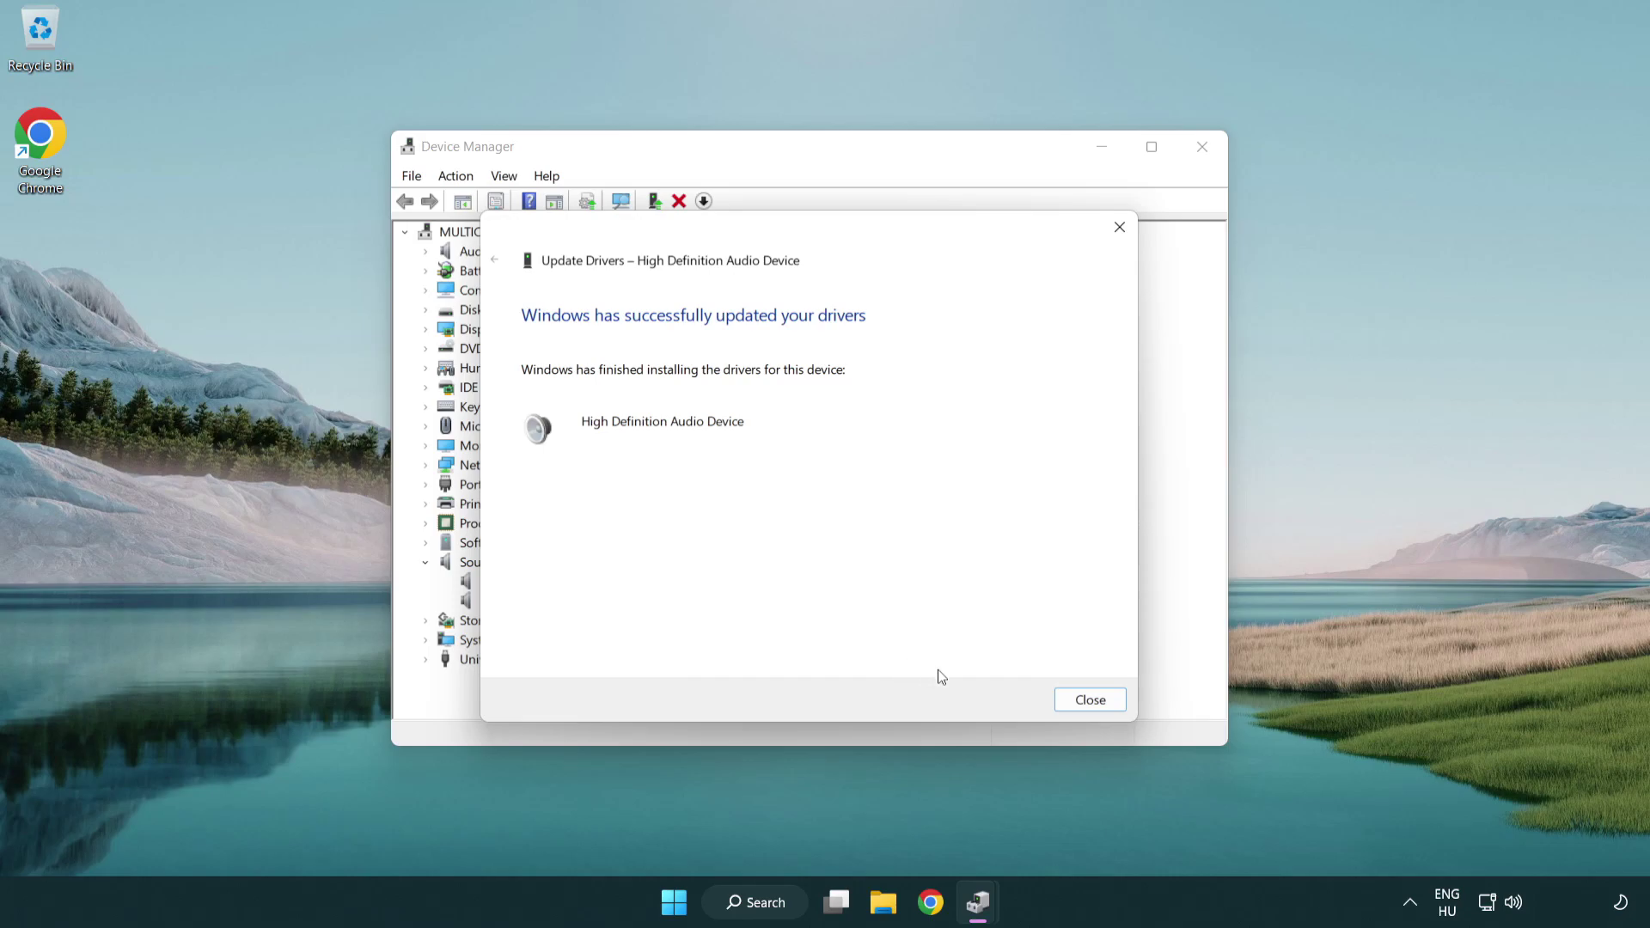
click(1091, 700)
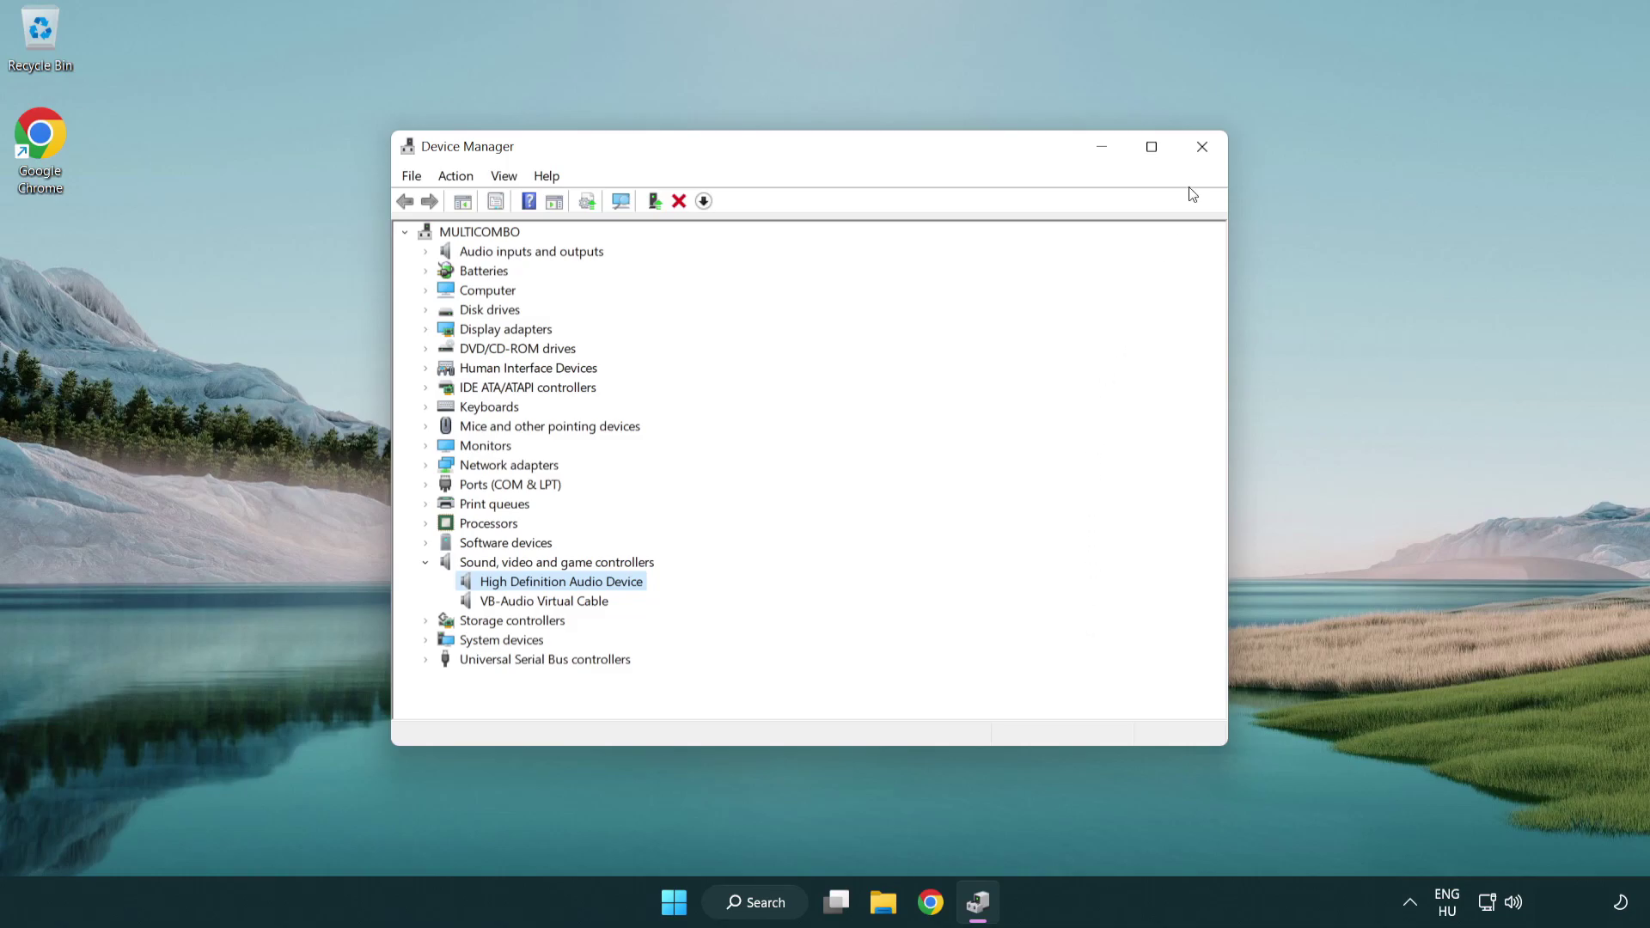
- Close Device Manager and bring up the Start menu's power options for Restart
click(1201, 146)
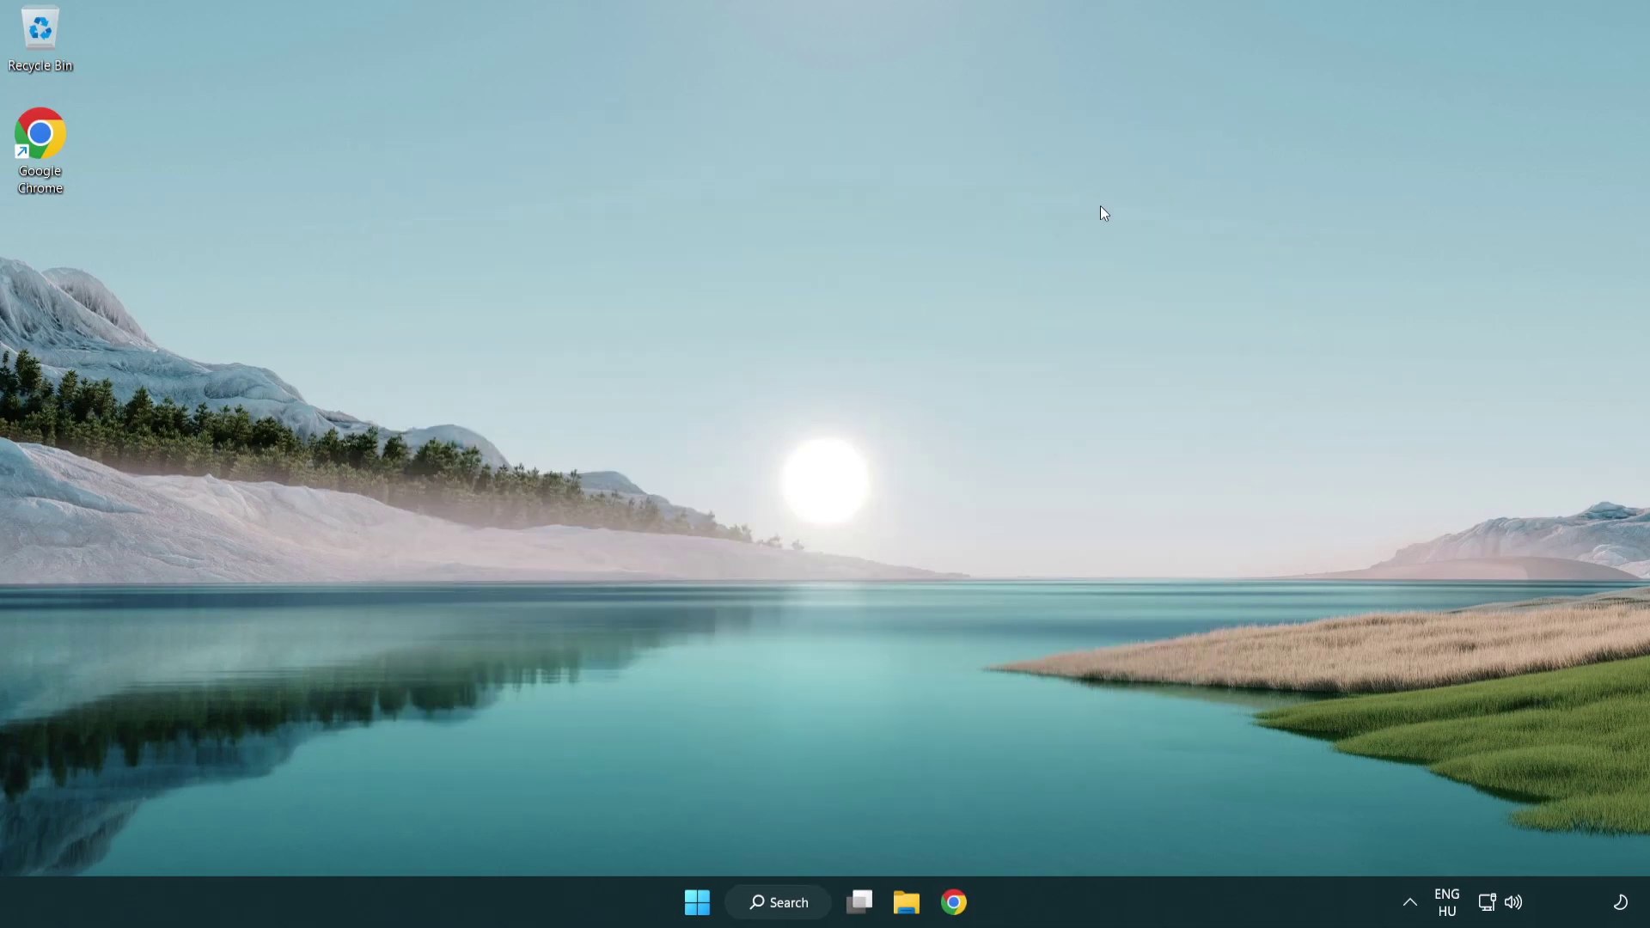
click(698, 902)
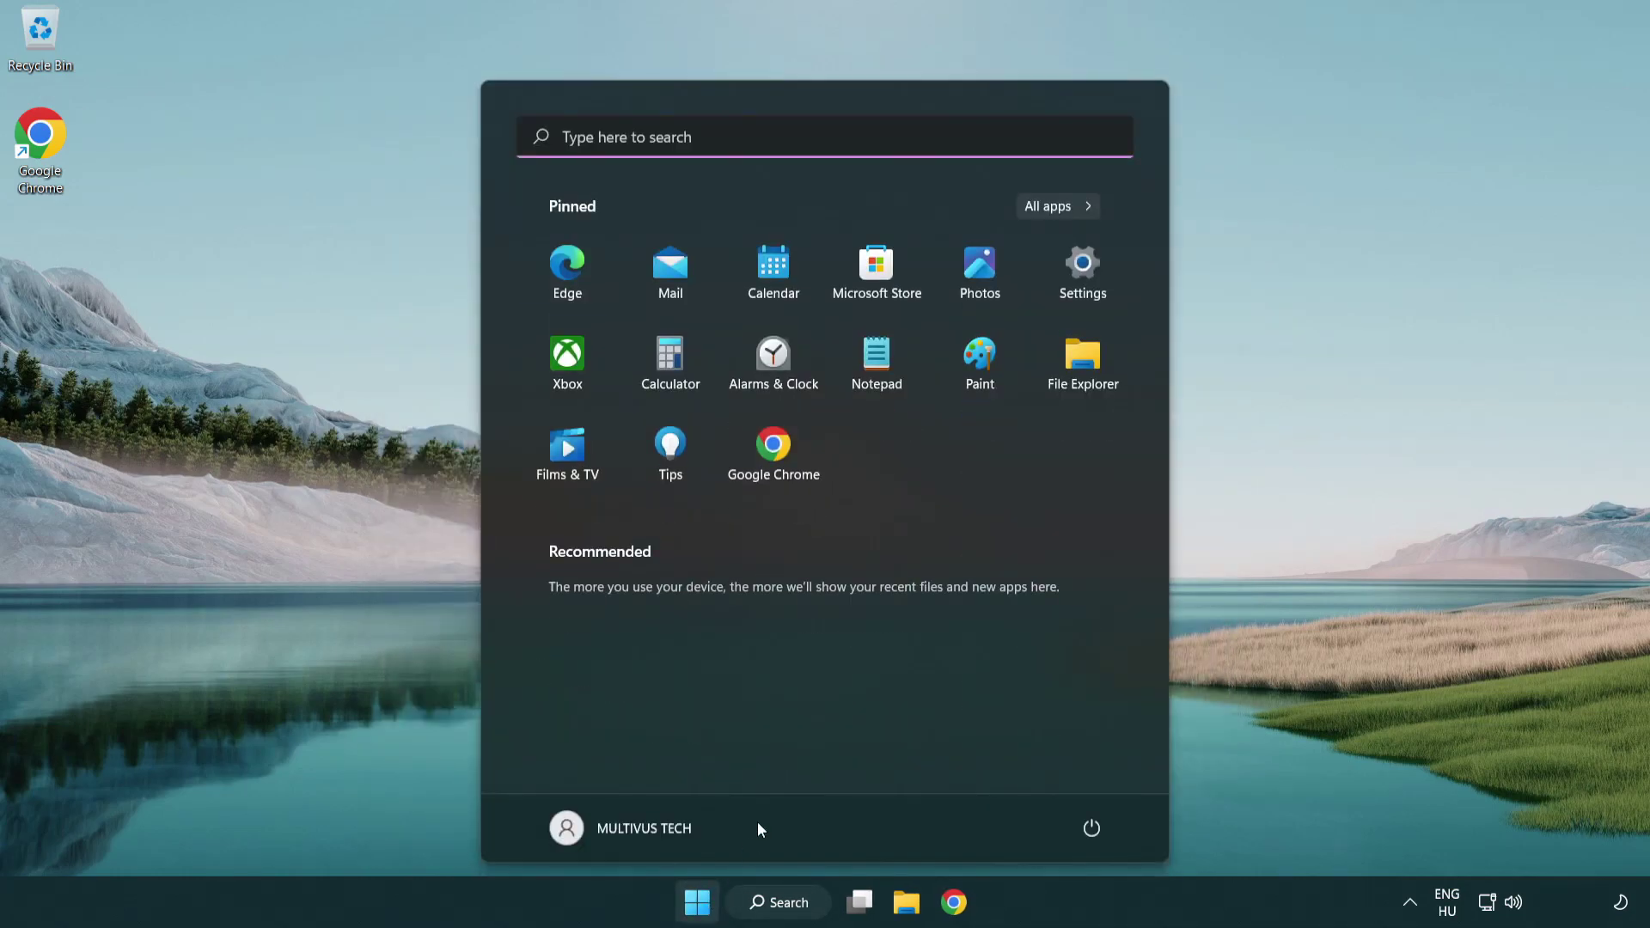
click(1091, 828)
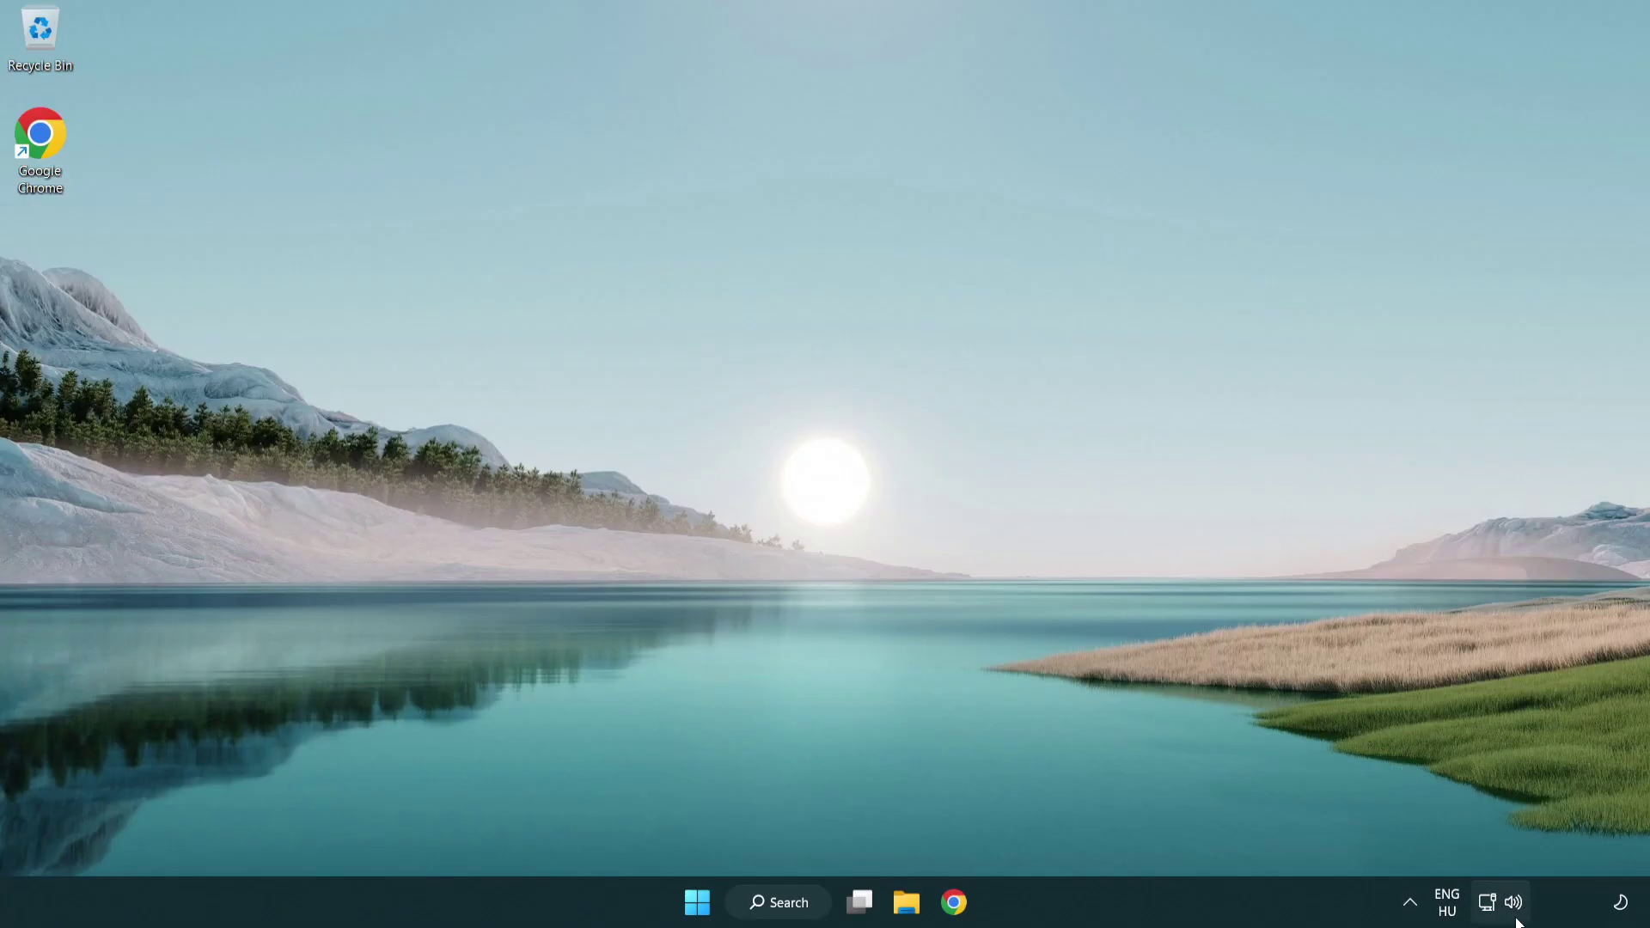
- From the taskbar speaker icon, launch Troubleshoot sound problems
right_click(1517, 908)
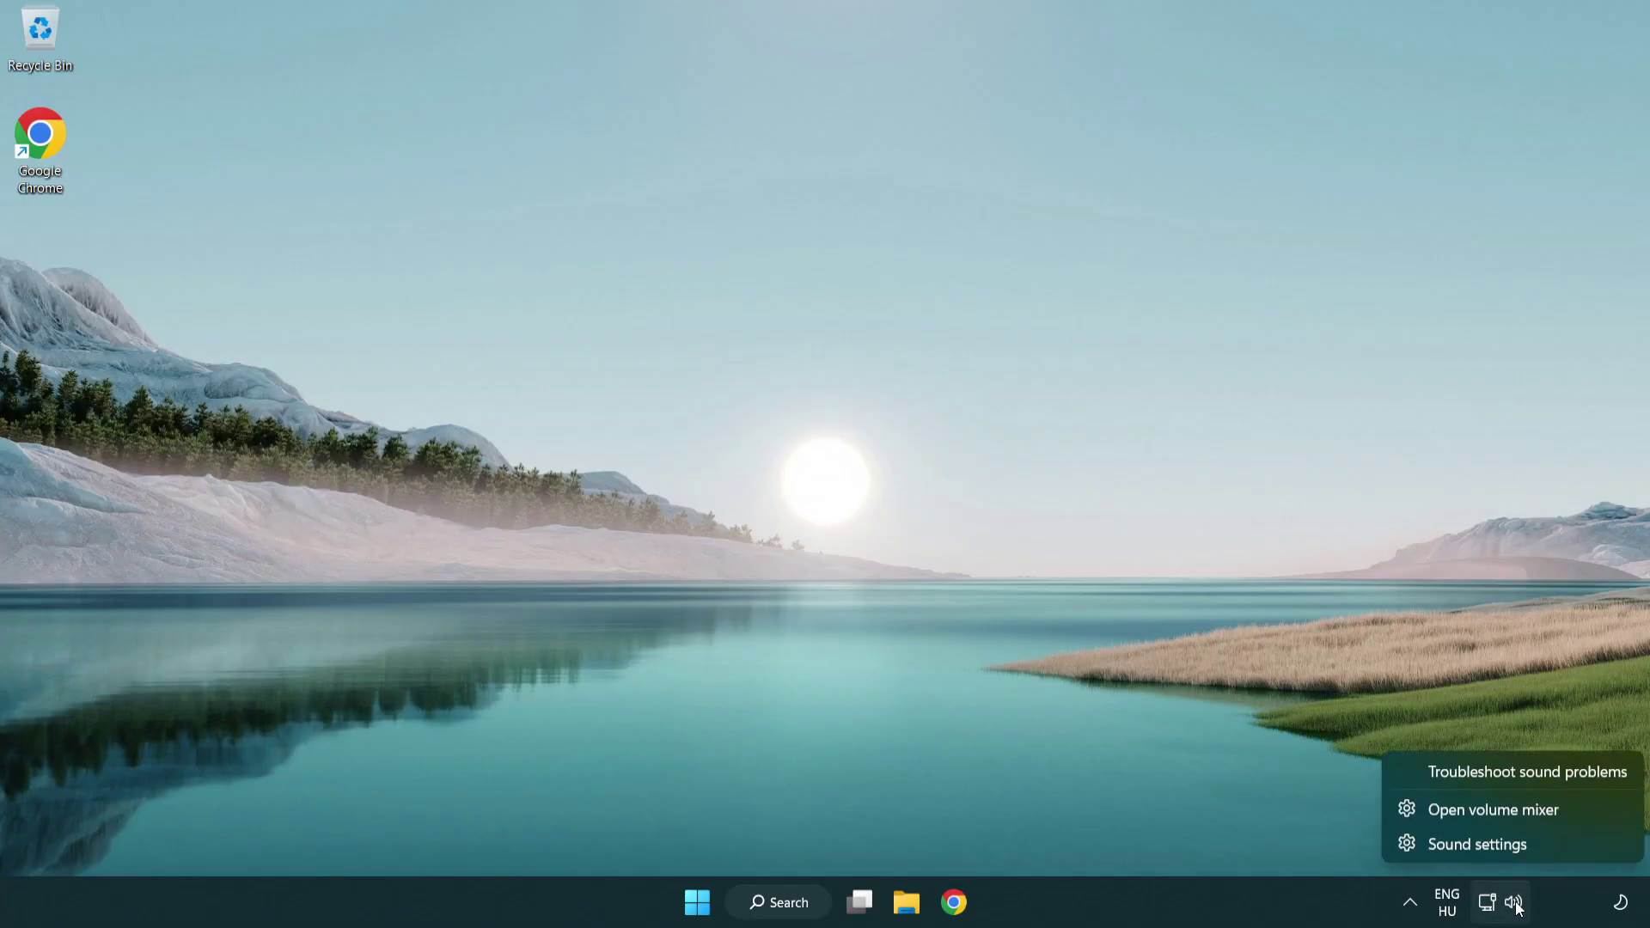
click(1504, 775)
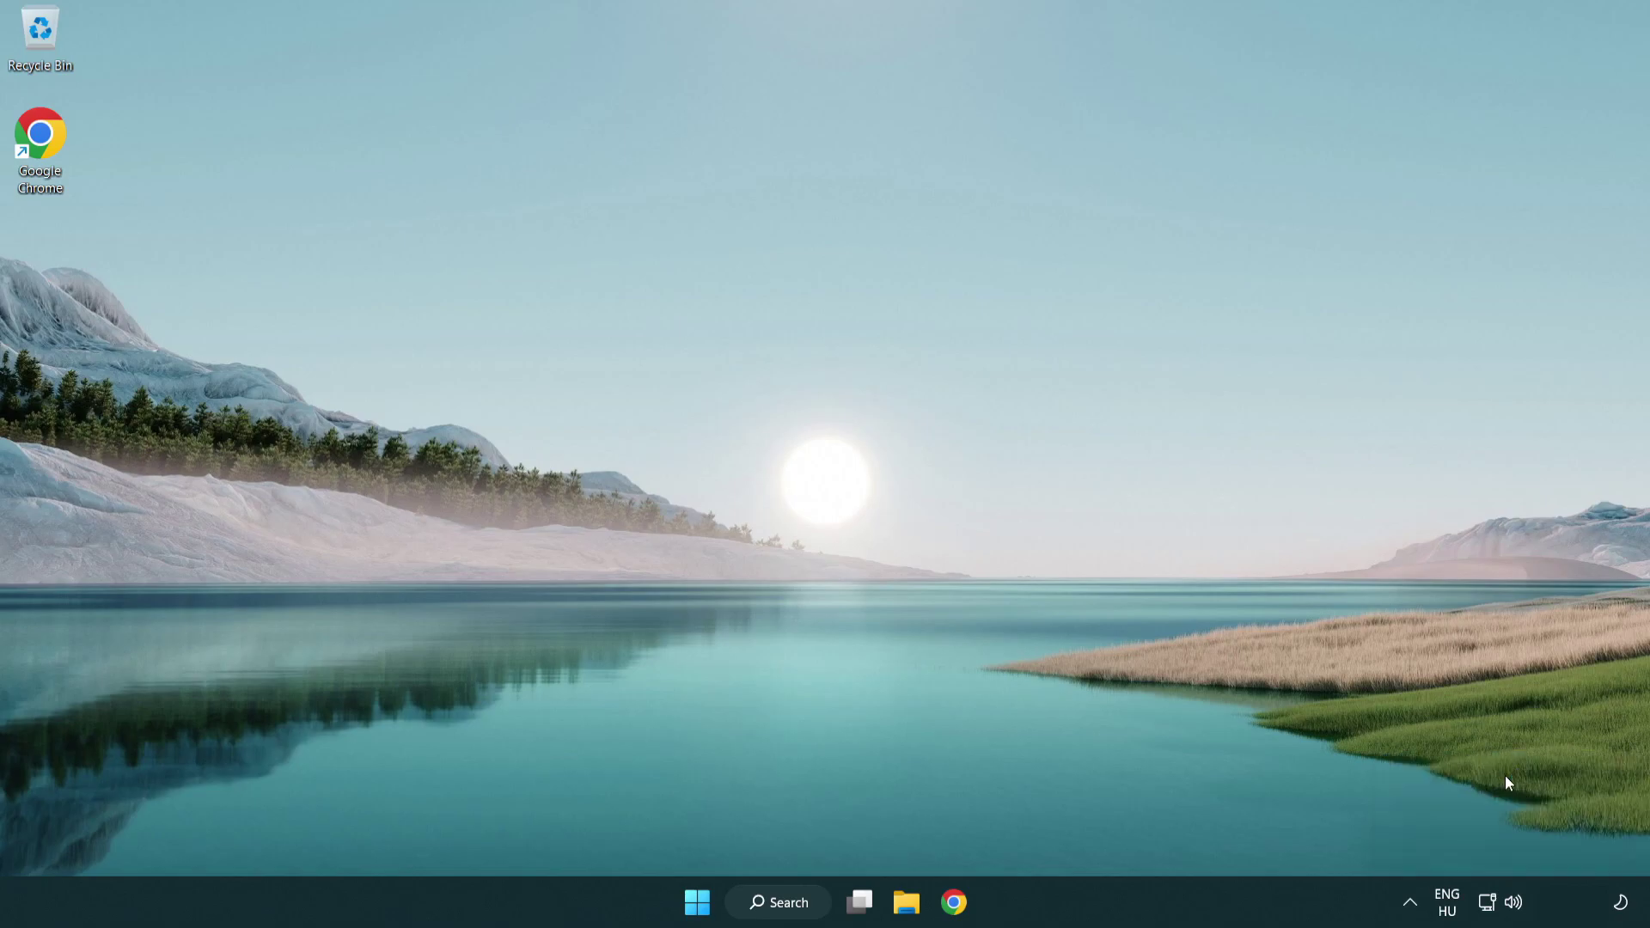